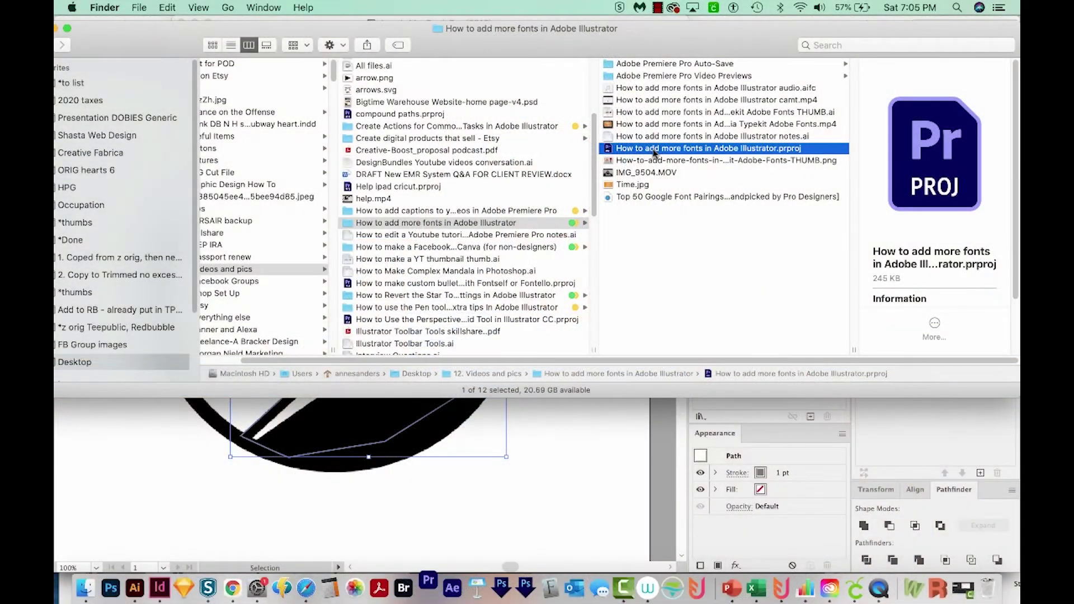
Launch the Premiere Pro project and open Quick Export, browsing then cancelling the save location
click(429, 590)
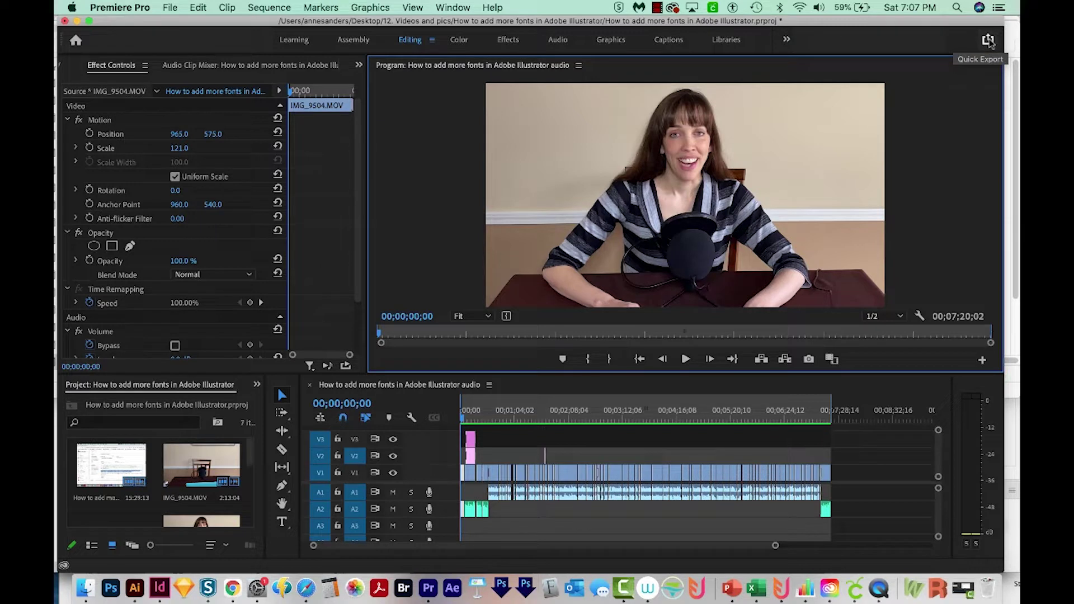
click(989, 41)
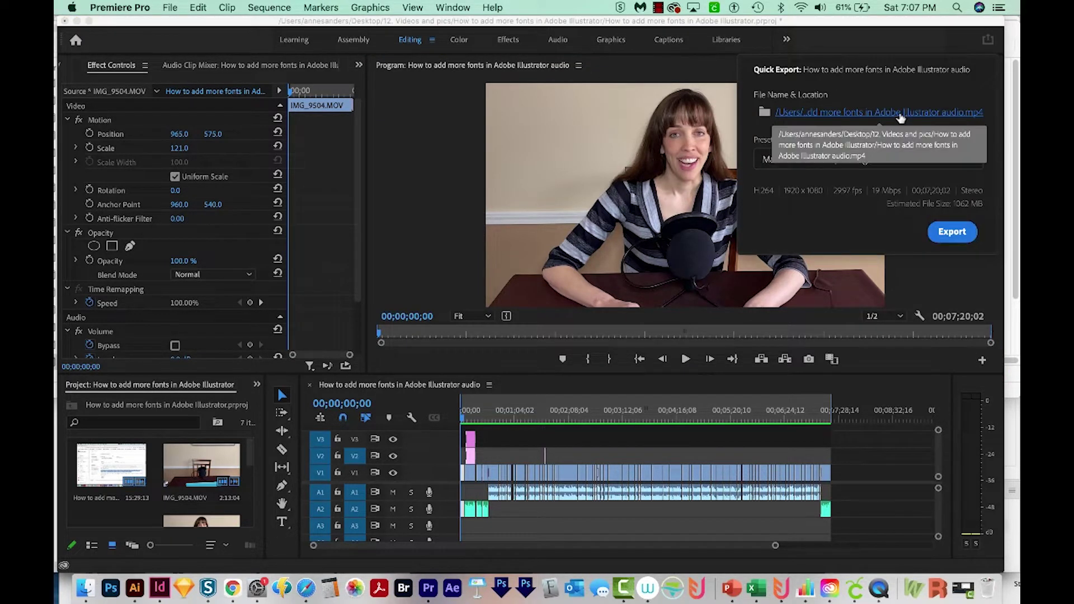
click(900, 118)
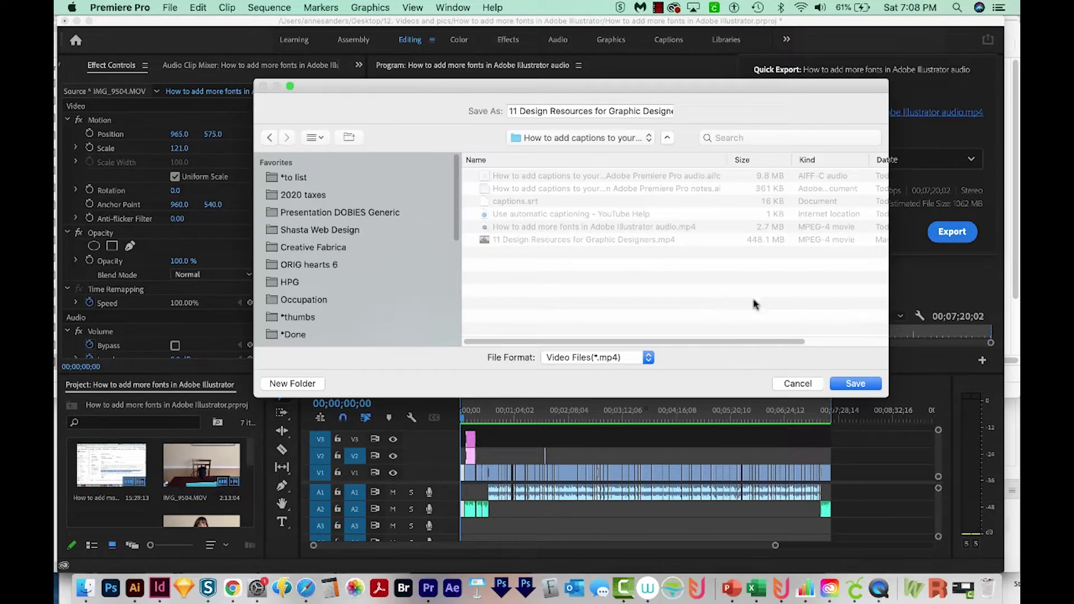
click(856, 383)
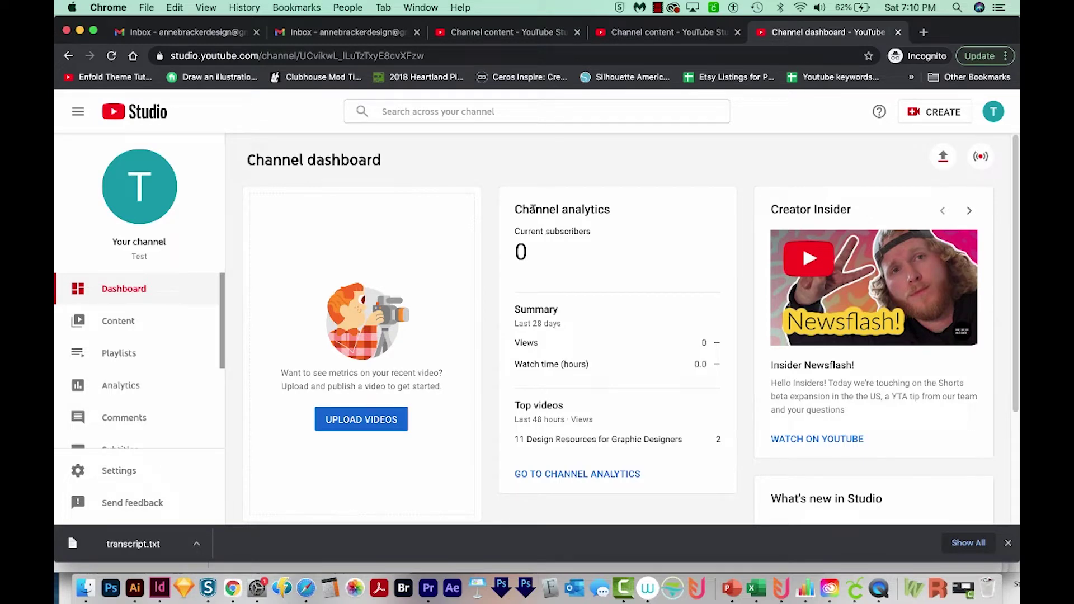
In a private browsing window, go to Gmail and open YouTube from the apps grid
key(super+shift+n)
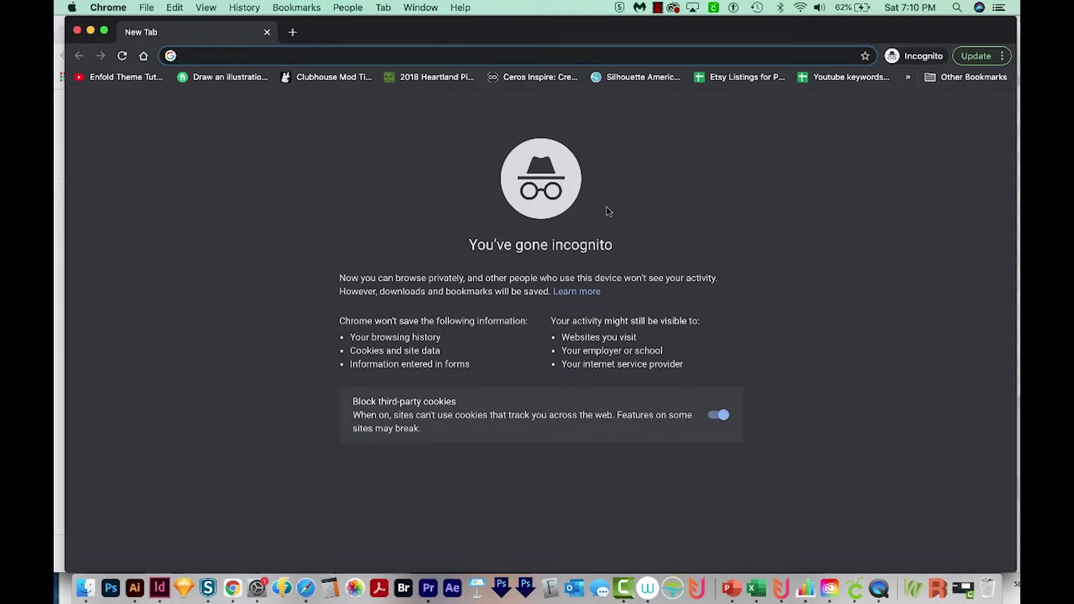
text(gmail.com)
key(Return)
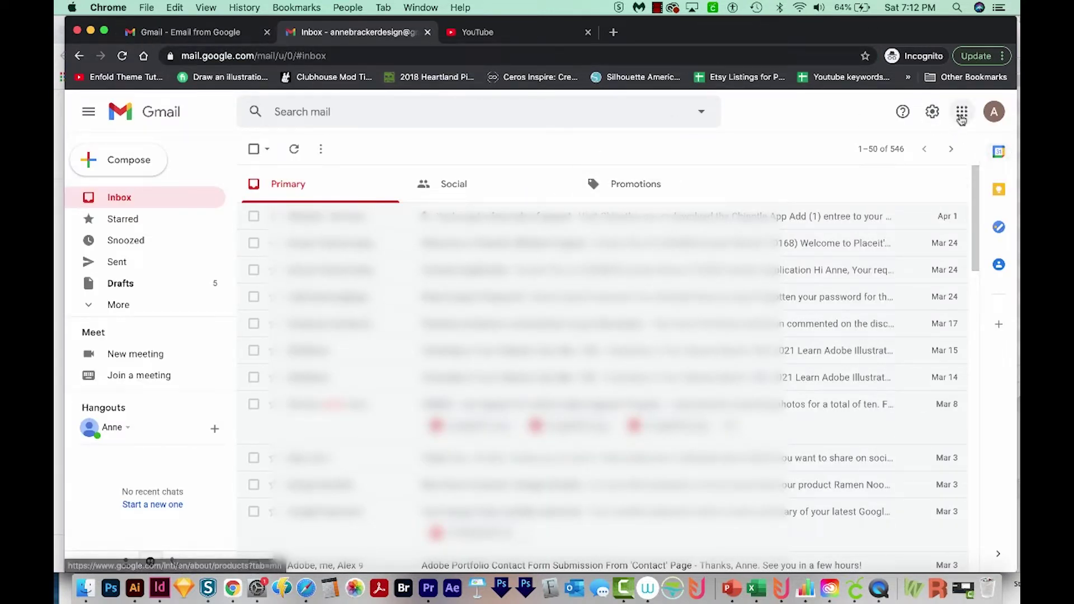
click(963, 116)
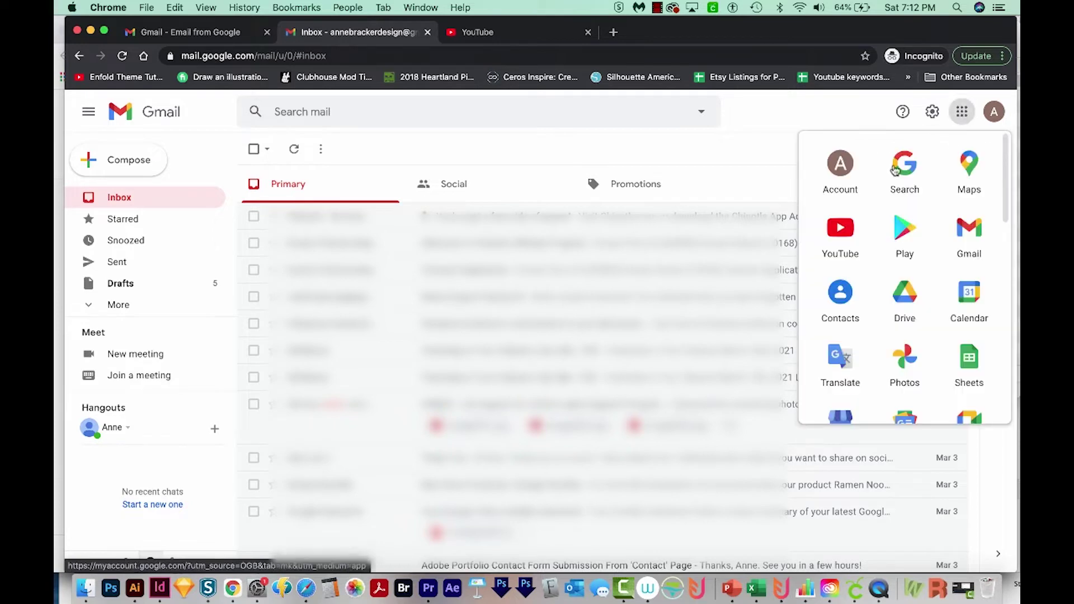
click(841, 235)
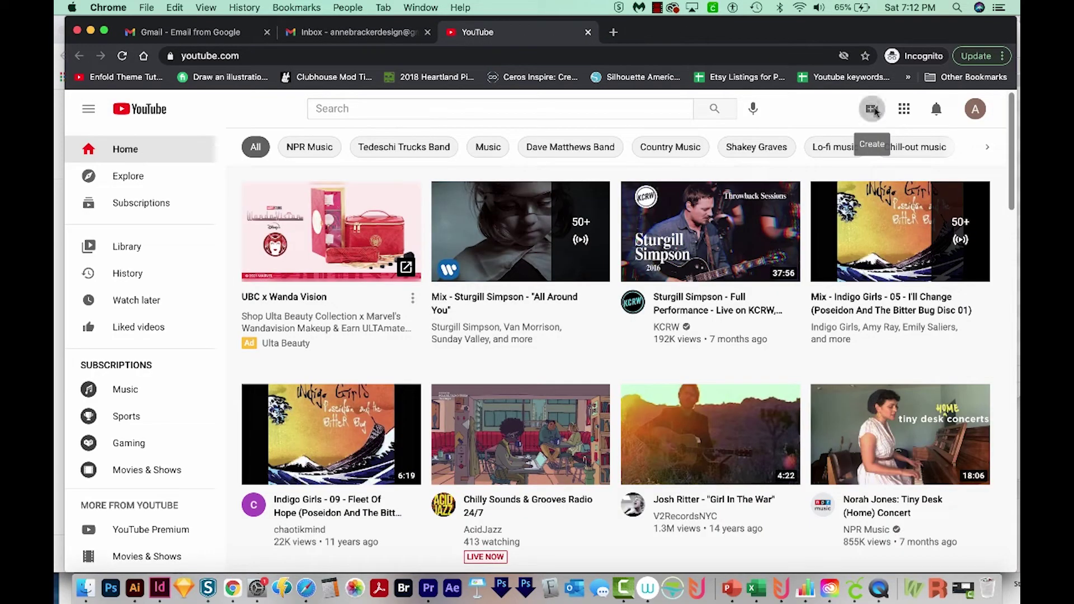
Create a custom-named YouTube channel called 'Test' and skip the remaining setup
click(872, 108)
click(914, 143)
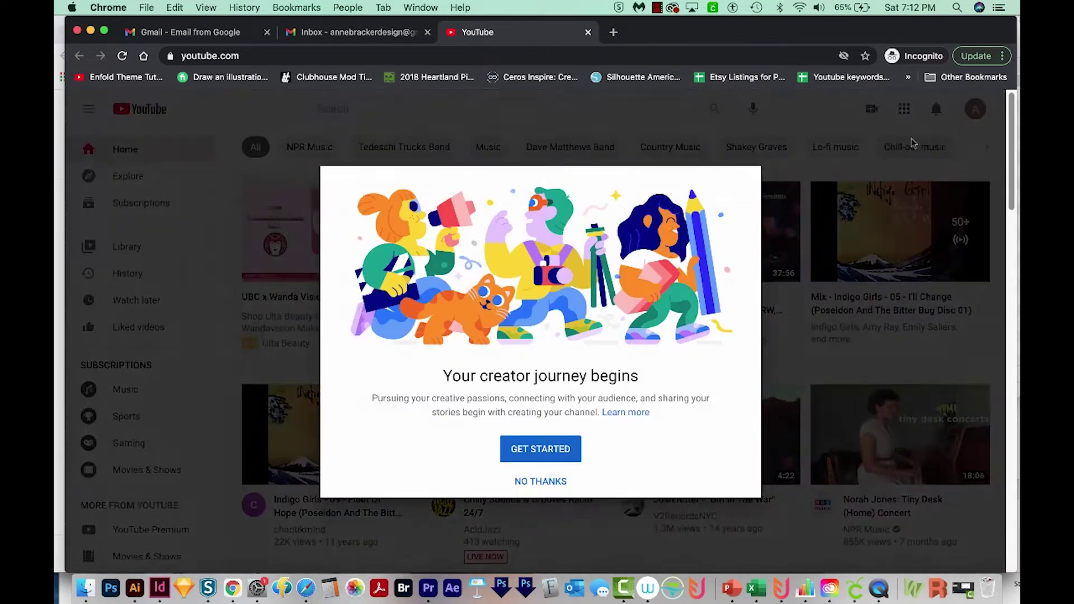
click(540, 458)
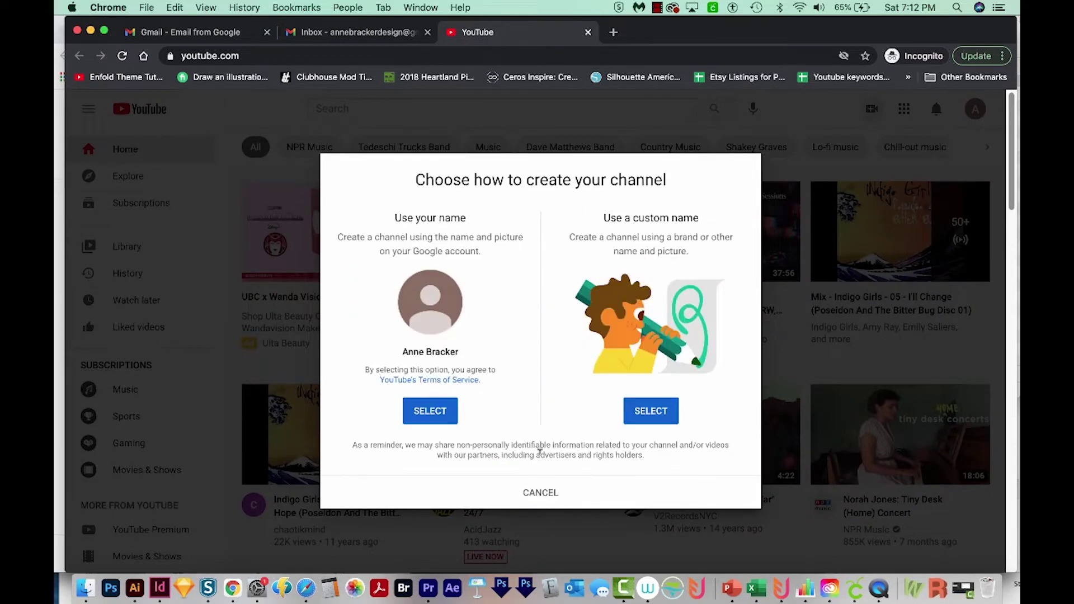
text(Tes)
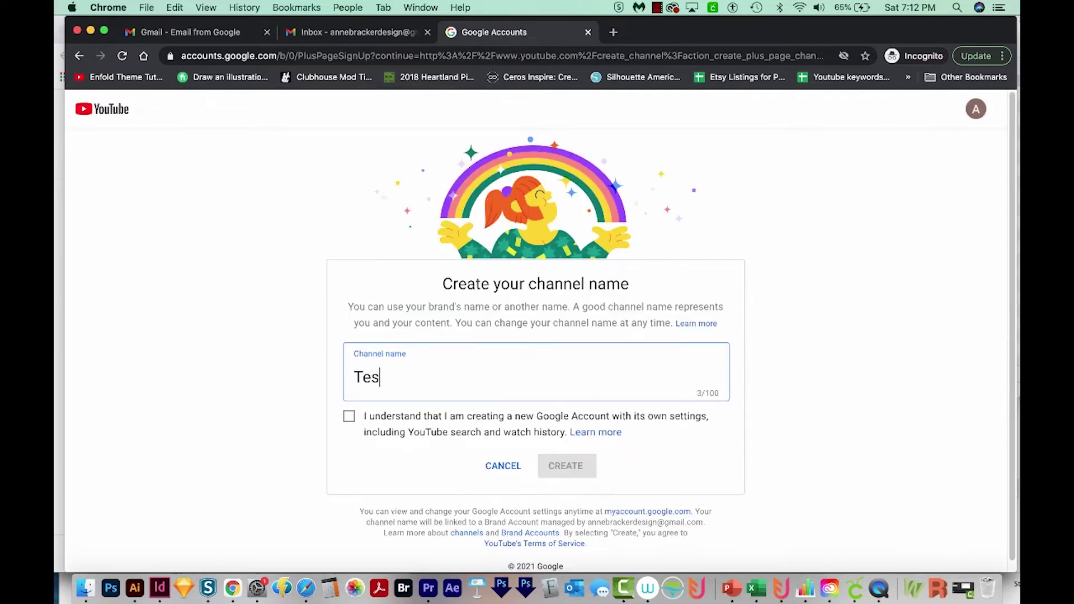
text(t)
click(348, 417)
click(564, 467)
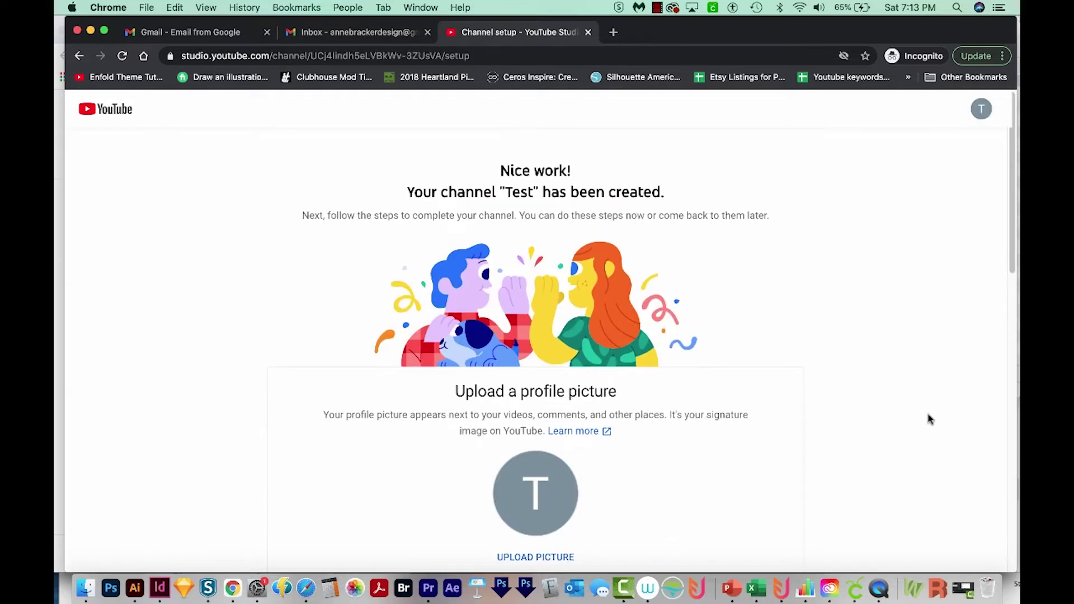
scroll(929, 418, down, 10)
scroll(928, 420, down, 2)
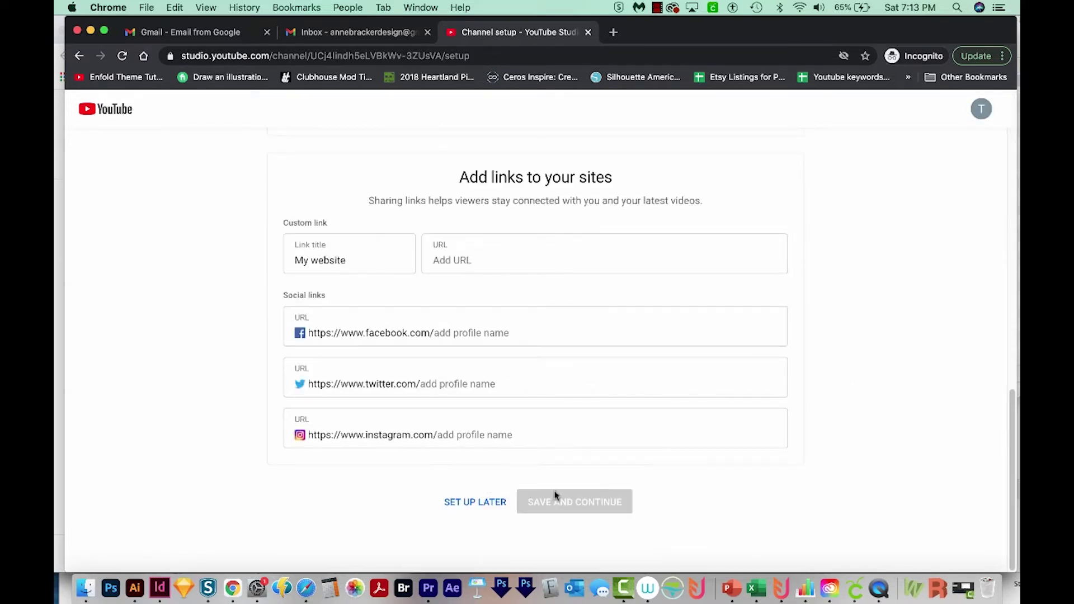
click(472, 506)
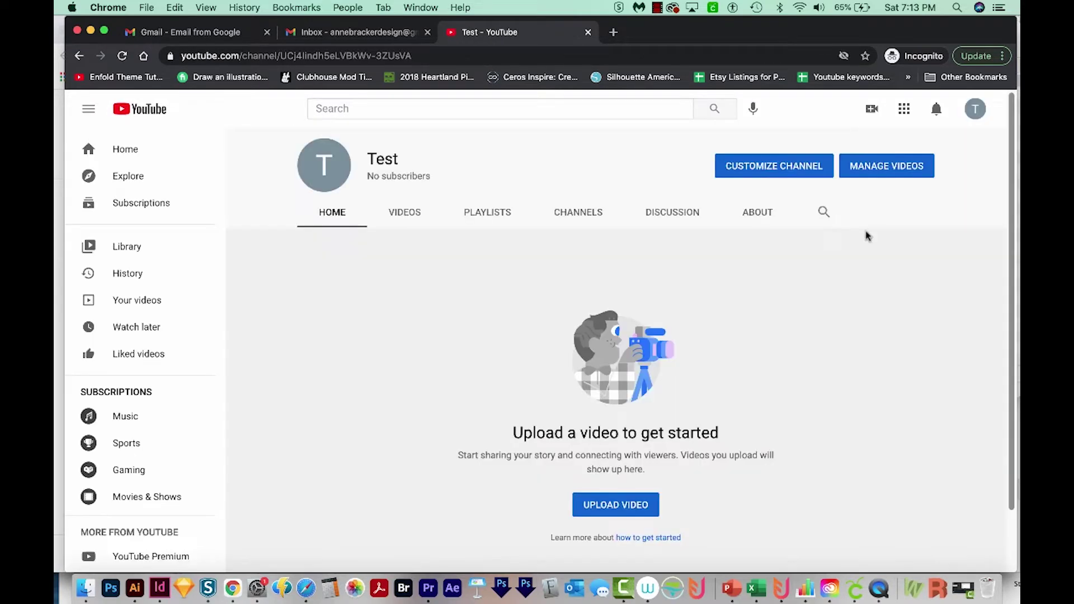
click(871, 111)
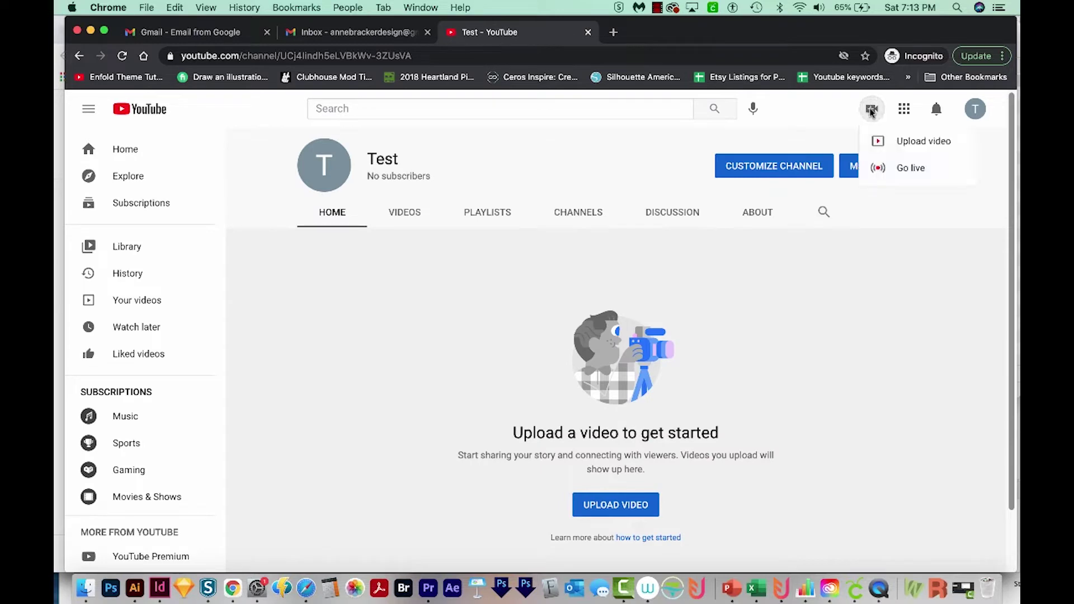
Start an upload and drag the 11 Design Resources mp4 from Finder into it
click(880, 142)
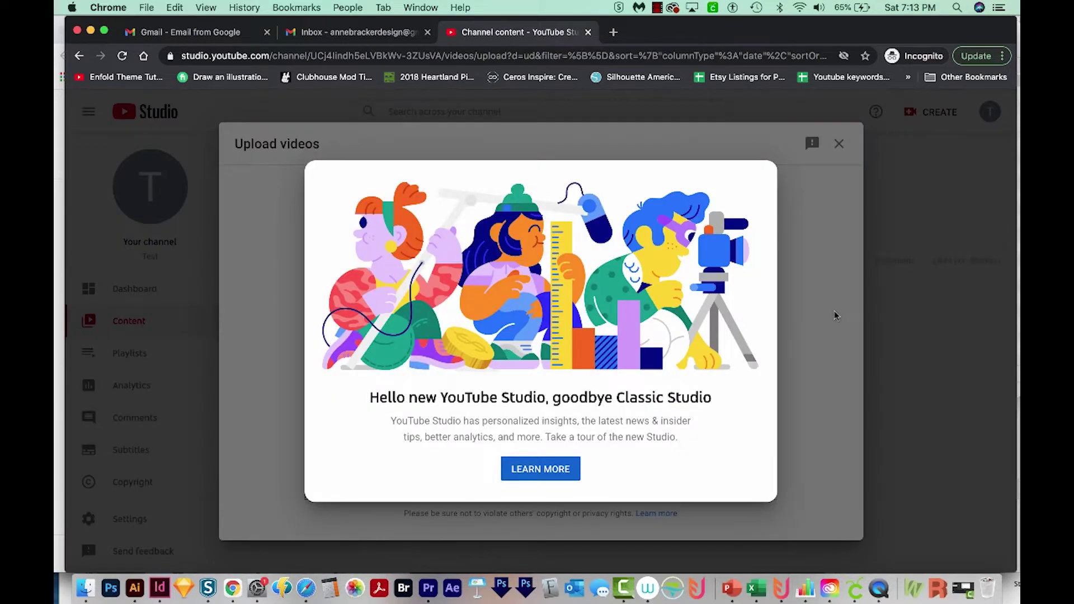
click(835, 317)
click(85, 588)
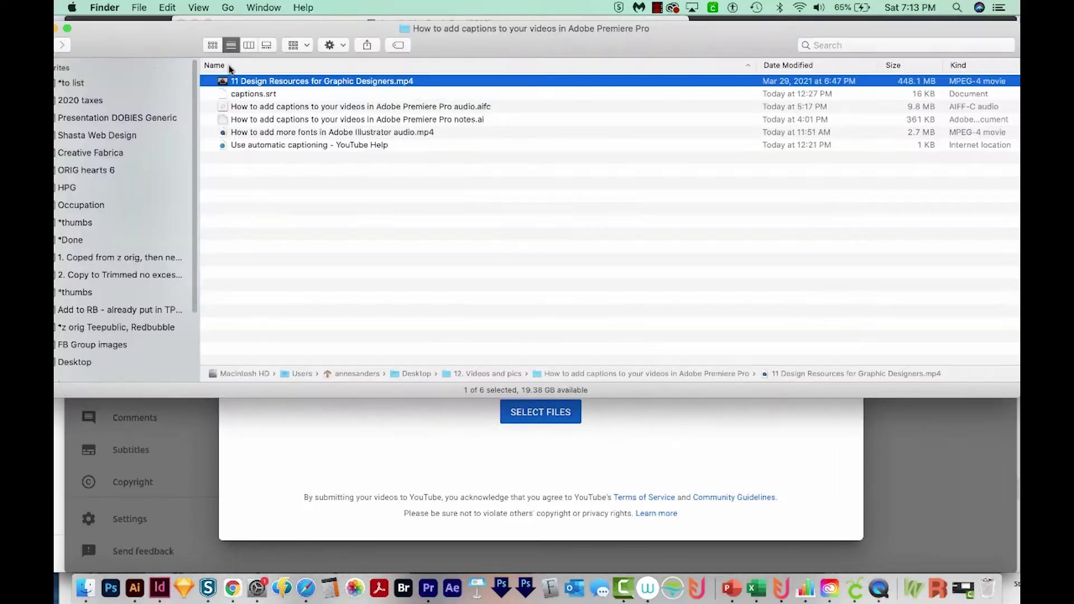
drag(221, 83, 468, 425)
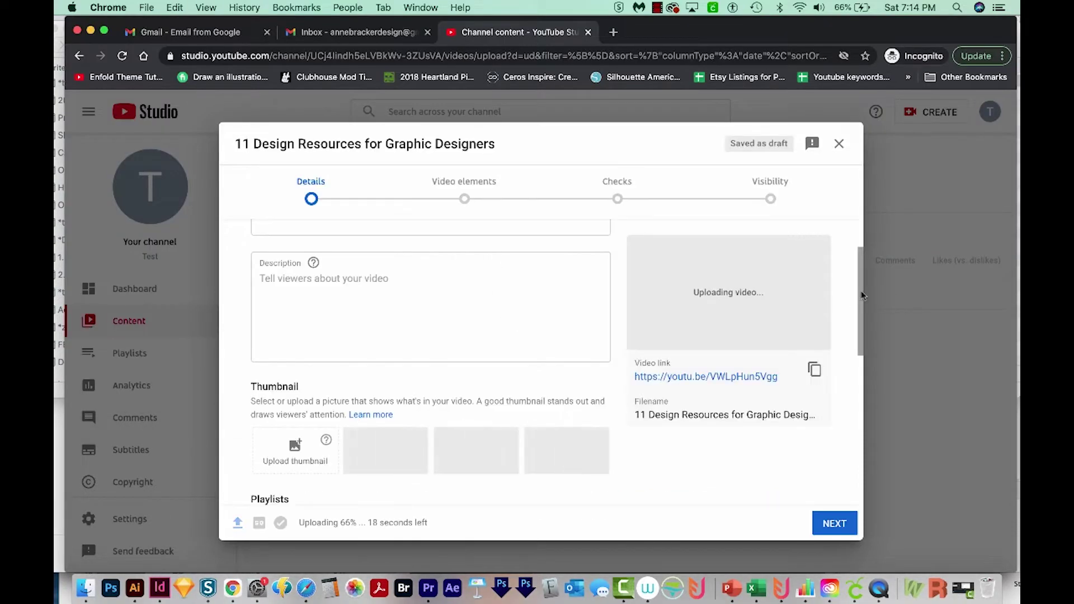
Expand the video's extra details and open the video language list
triple_click(857, 277)
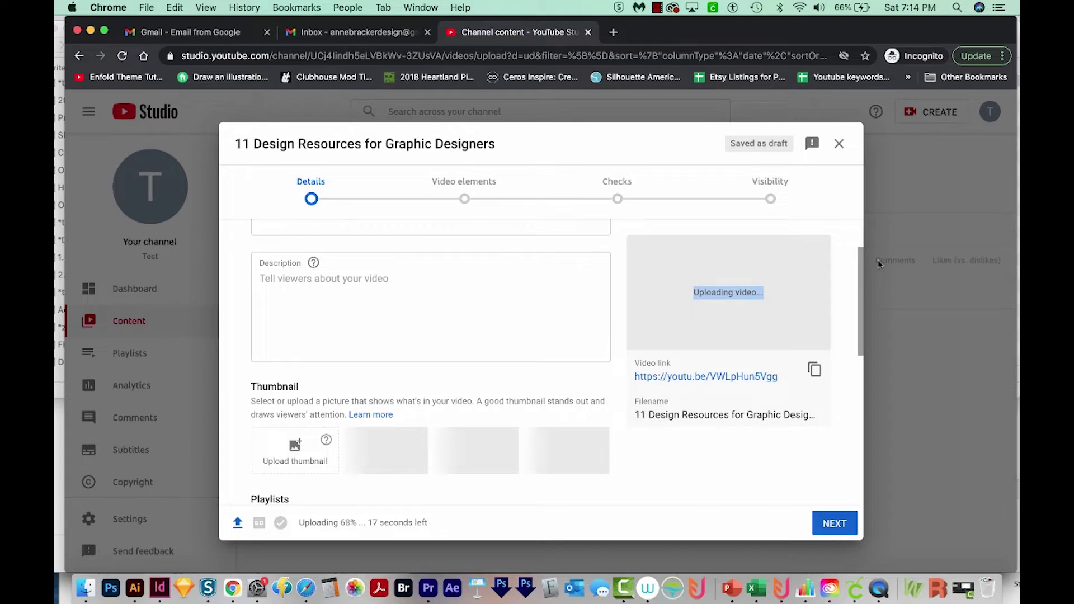
mouse_move(859, 279)
mouse_down()
mouse_move(858, 383)
mouse_move(859, 368)
mouse_up()
scroll(356, 482, down, 3)
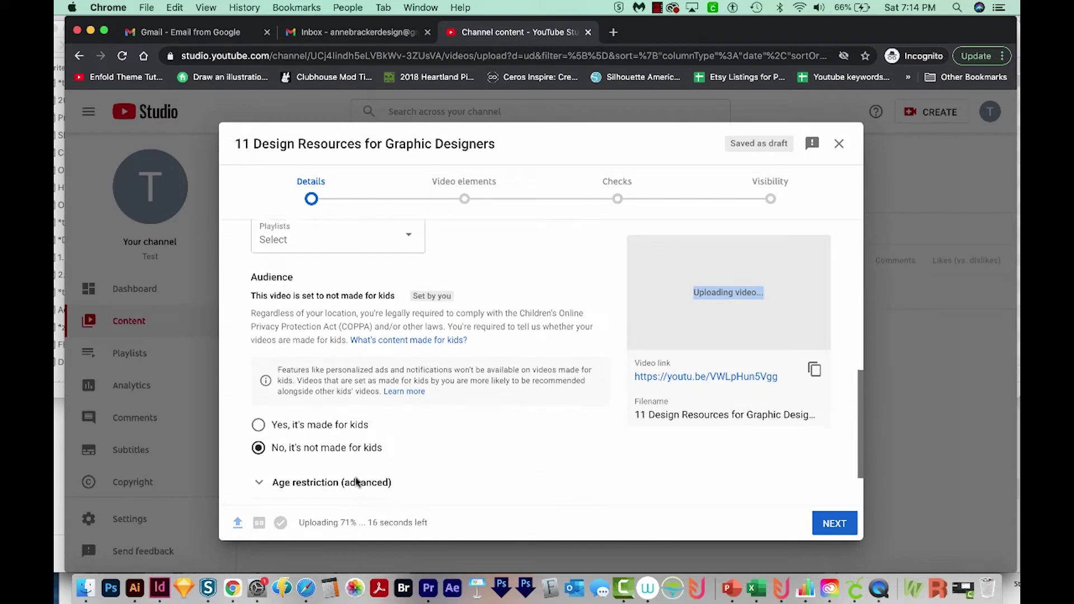
scroll(310, 483, down, 2)
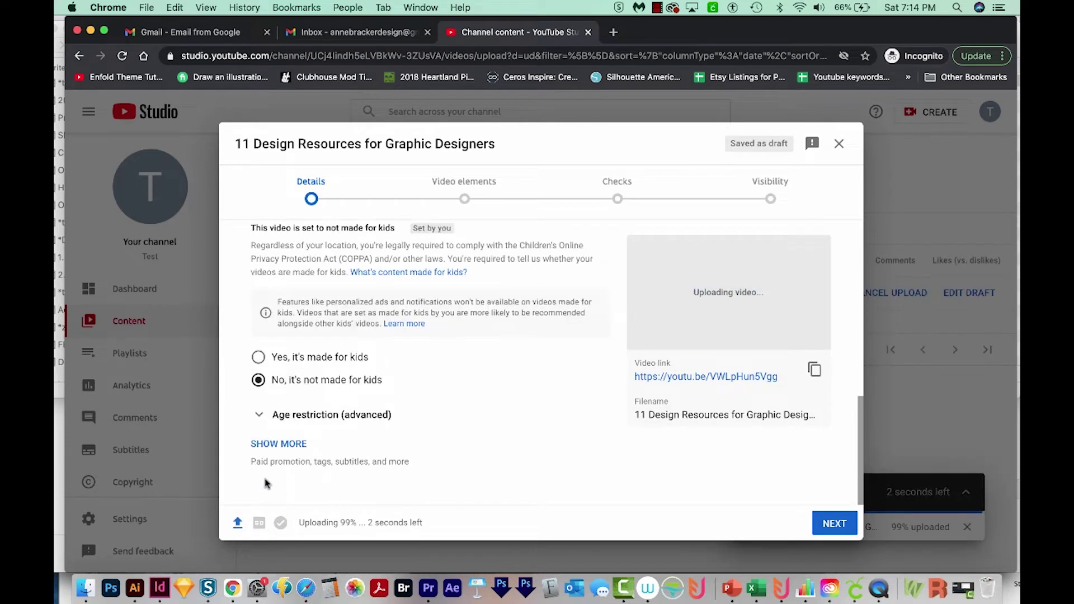
click(277, 445)
scroll(496, 369, down, 5)
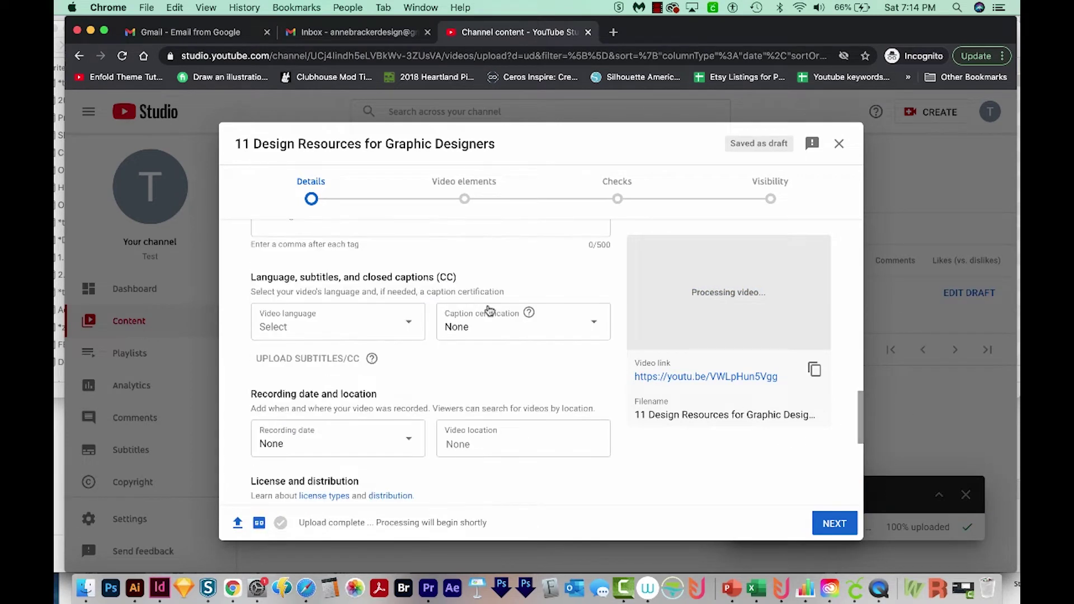
click(311, 334)
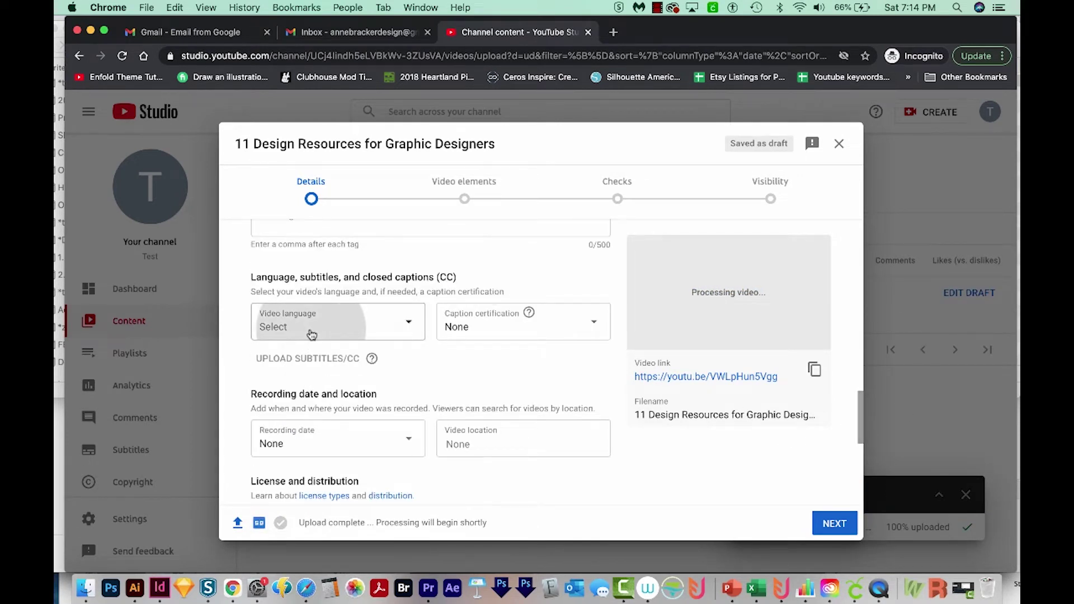
scroll(835, 489, down, 8)
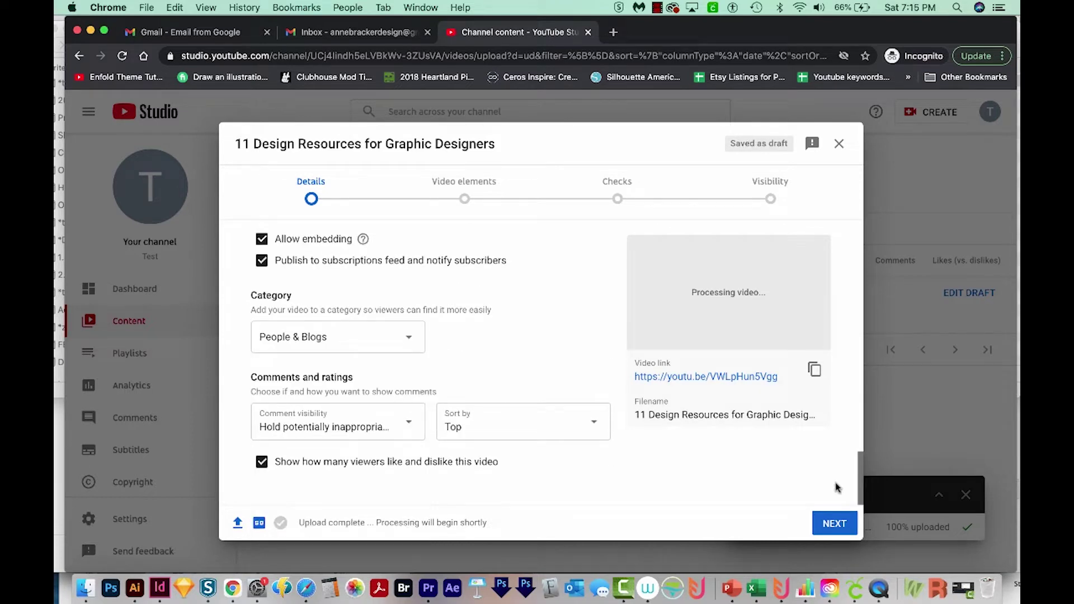
Advance past Video elements and Checks, set visibility to Unlisted, save, and close the confirmation
click(835, 525)
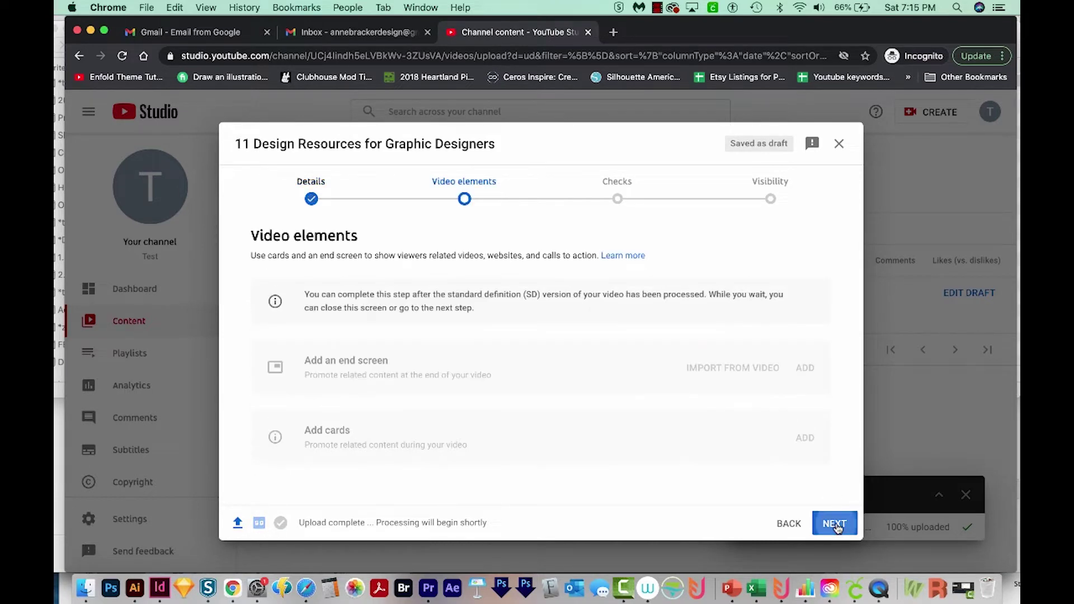
click(835, 524)
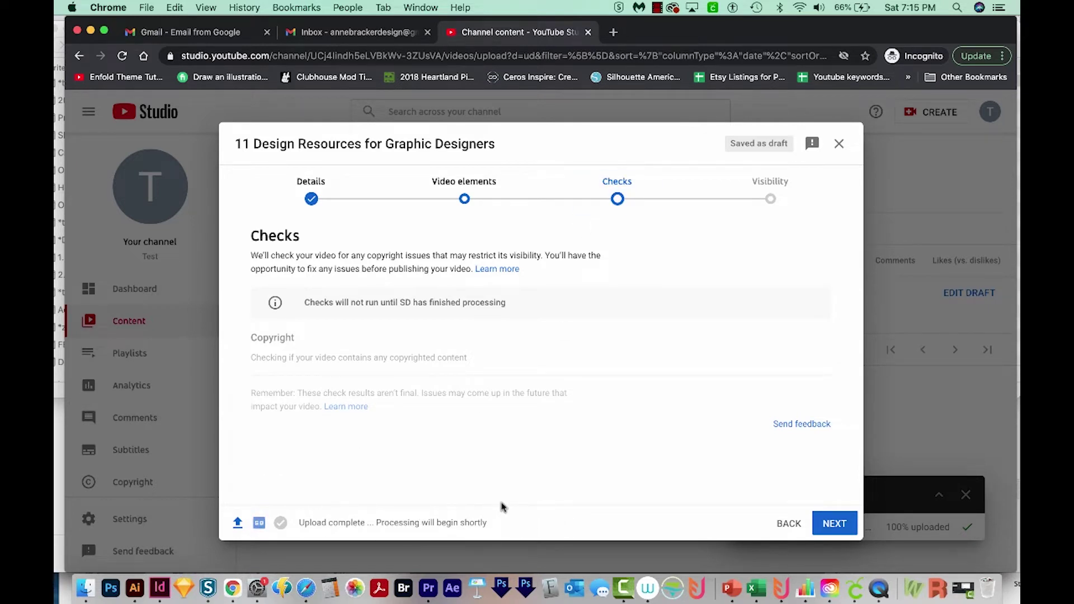
click(834, 524)
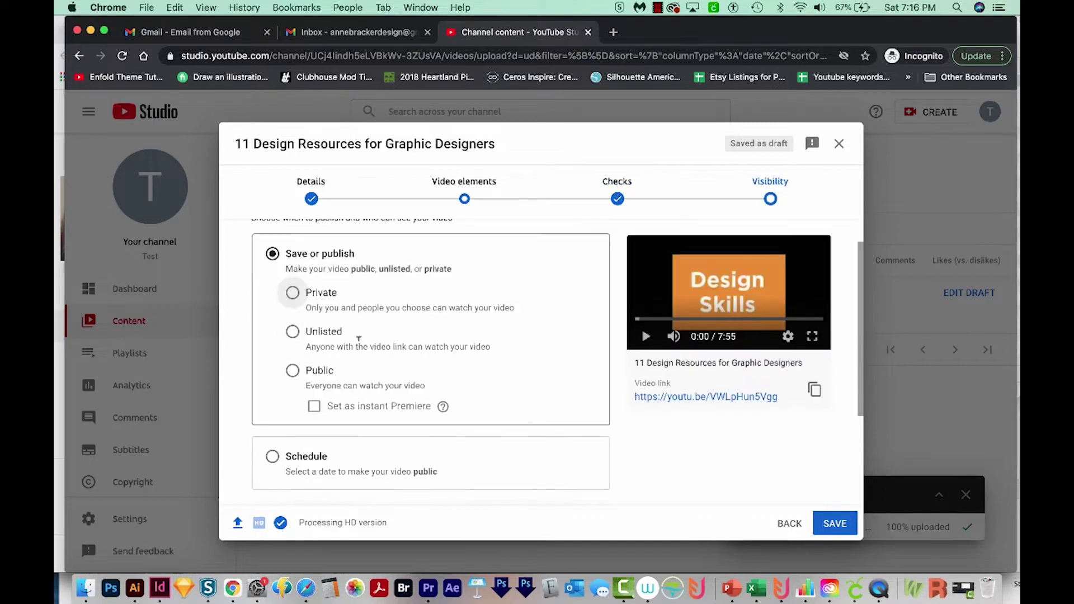
click(293, 334)
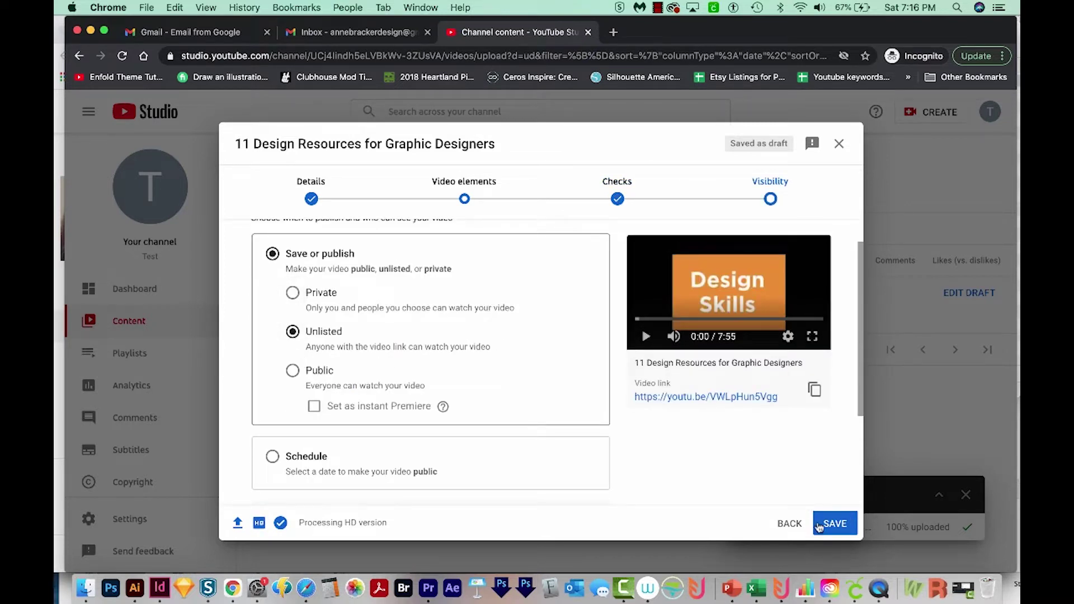
click(836, 527)
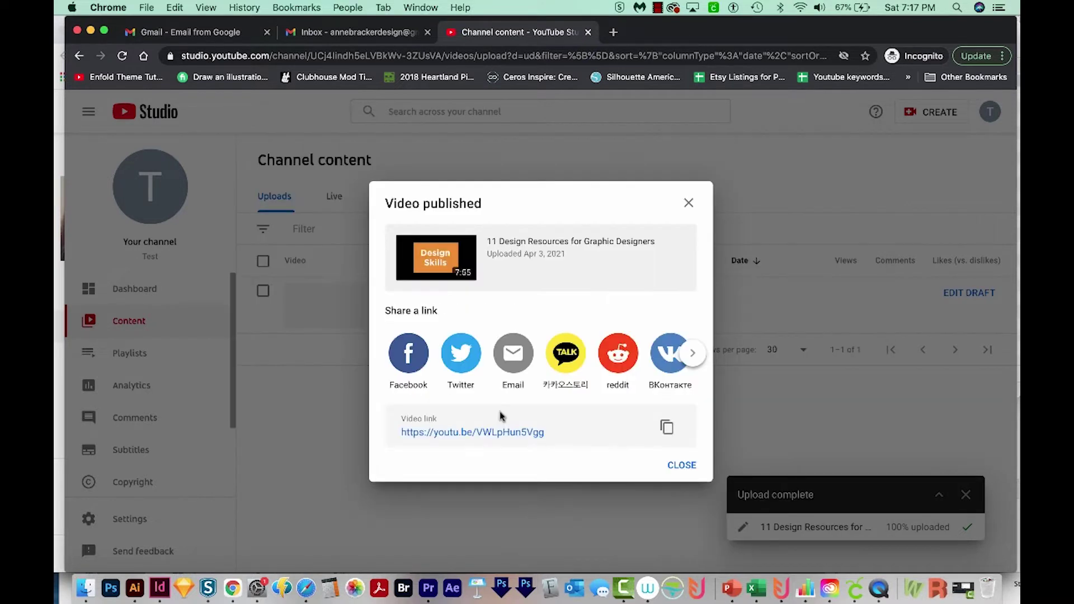
click(683, 467)
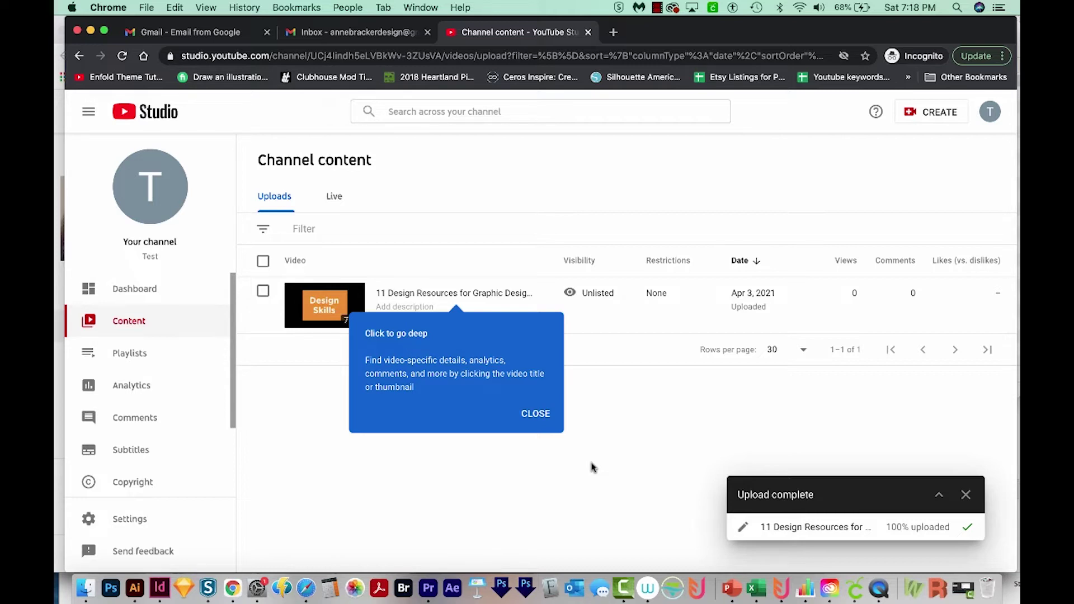
Go to the Comments page from YouTube Studio's left sidebar
click(185, 421)
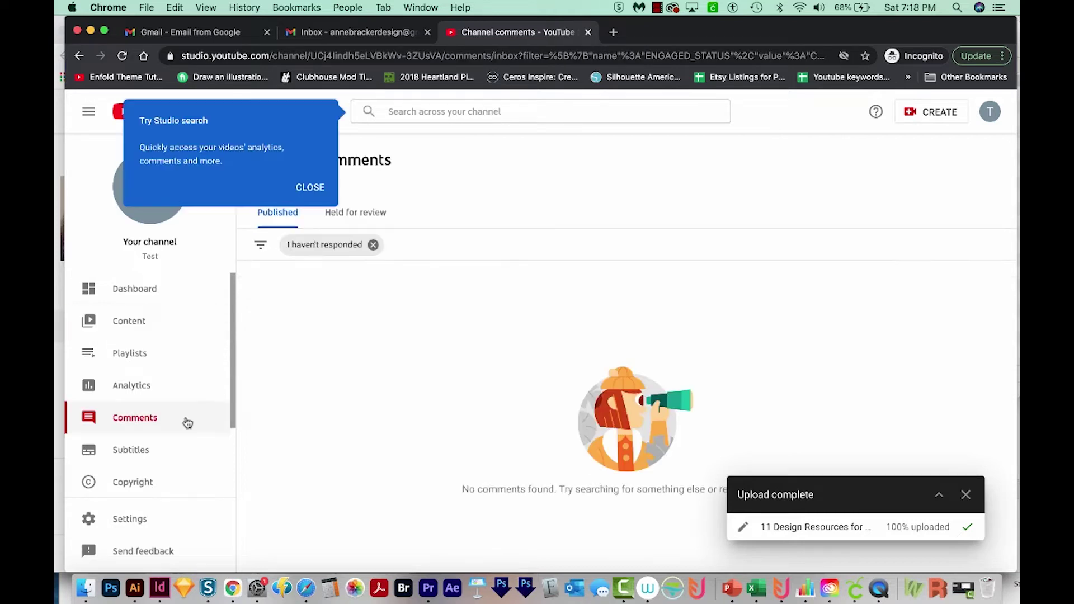
From the Subtitles page, download the video's English subtitles in .srt format
click(145, 453)
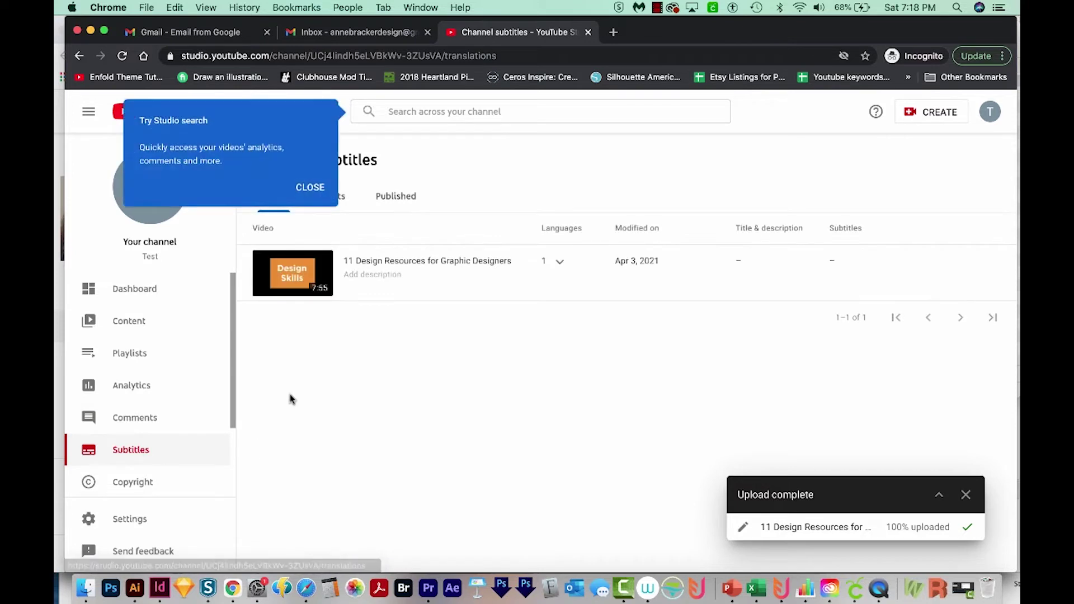
click(409, 263)
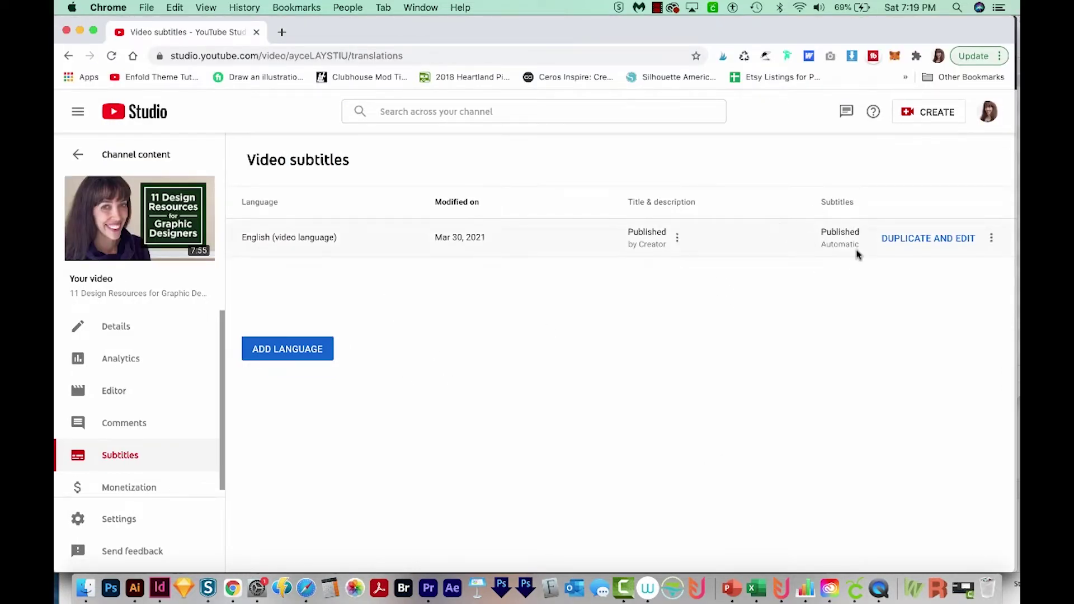
click(992, 241)
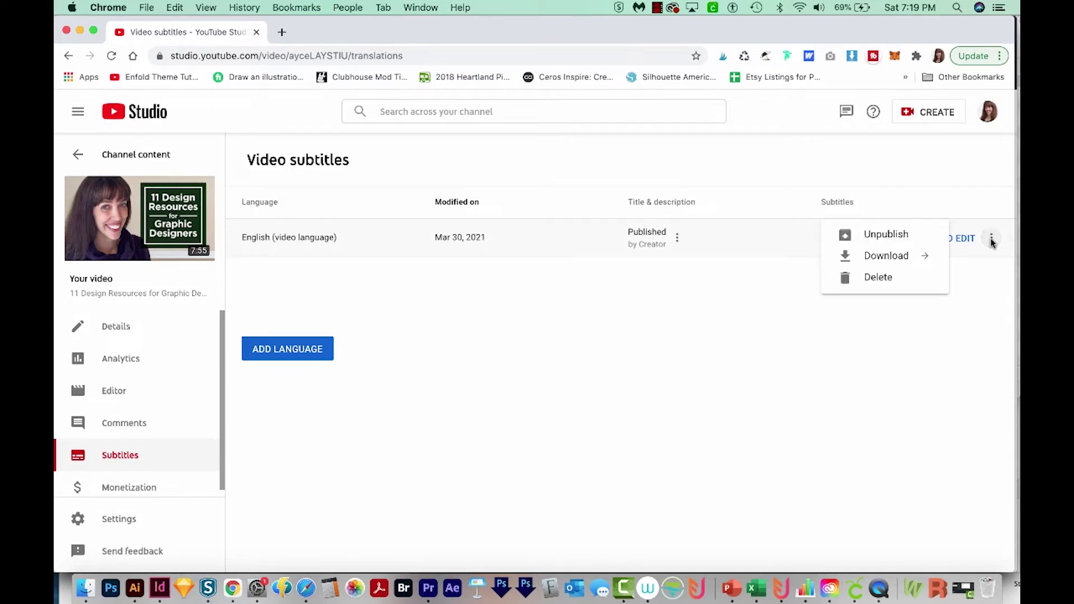
click(906, 262)
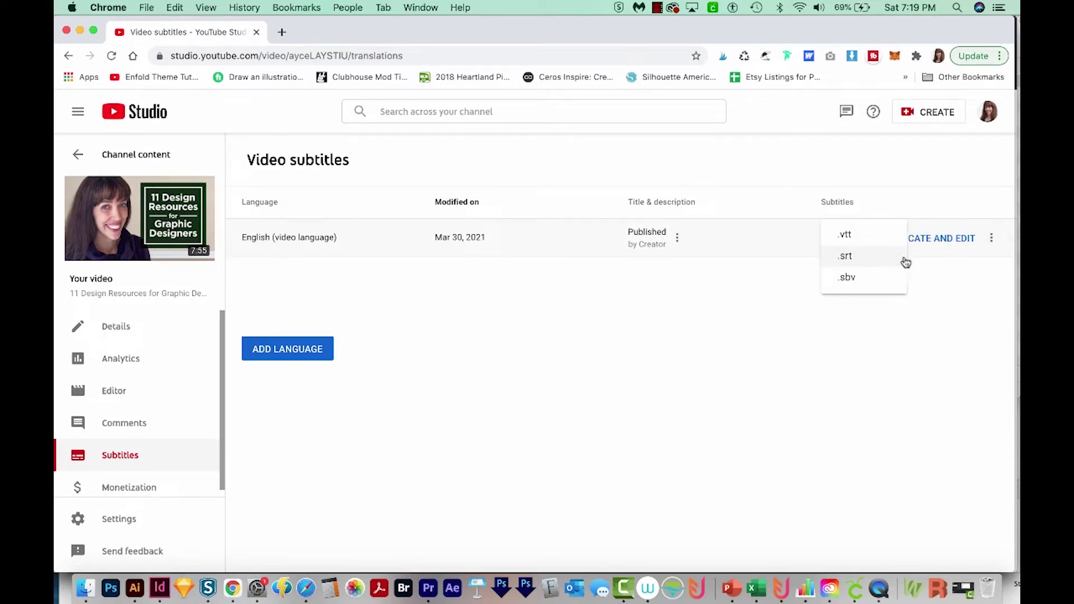
click(848, 257)
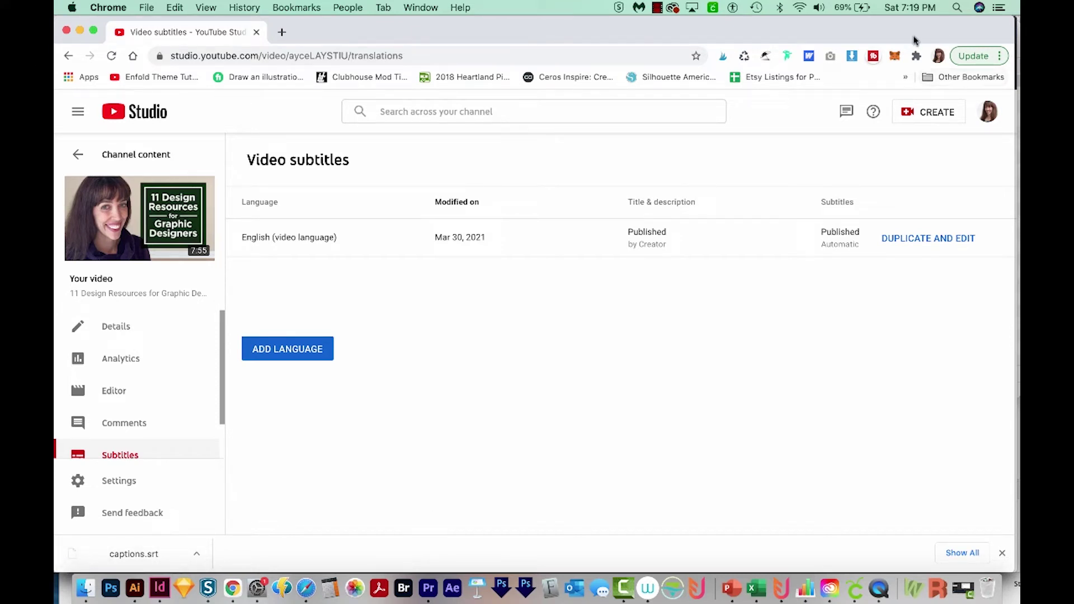
click(198, 554)
Show captions.srt in the Downloads folder in Finder, then return to Premiere Pro
click(239, 539)
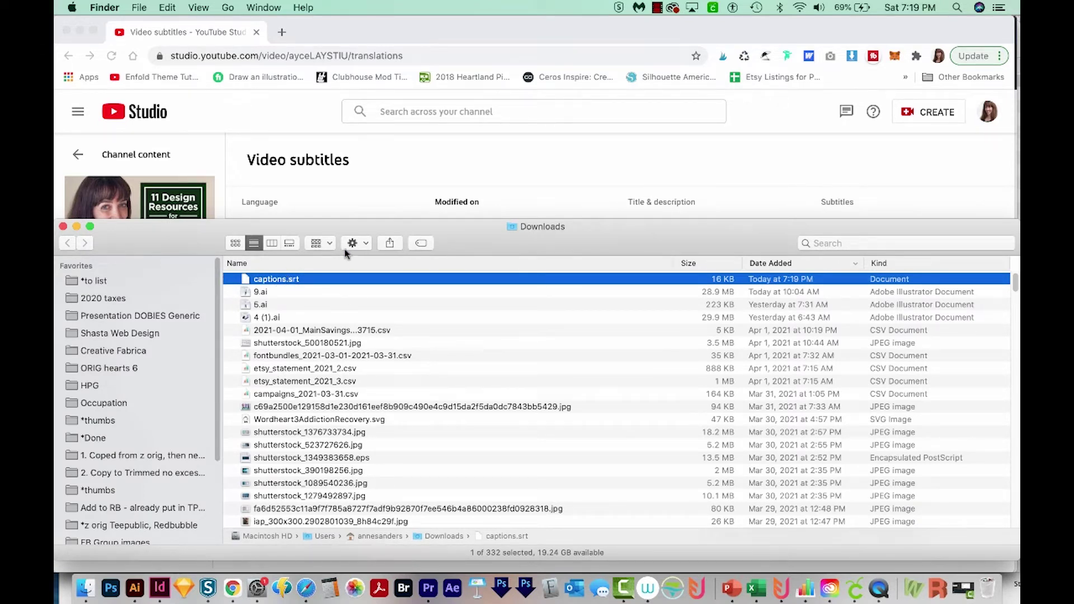
click(436, 595)
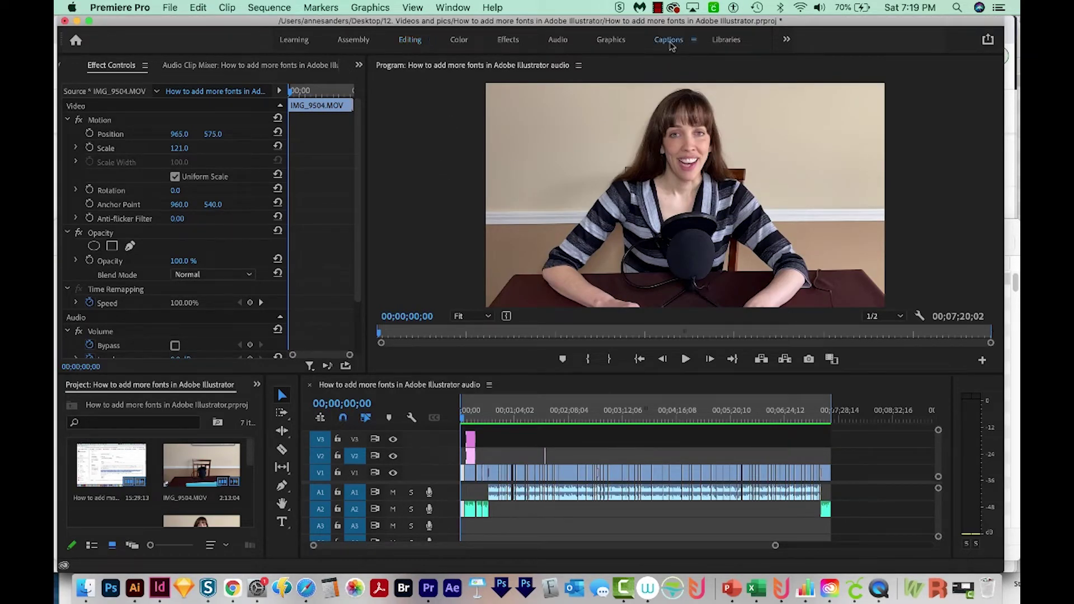
Switch to the Captions workspace and reset it via Window > Workspaces > Captions
click(669, 40)
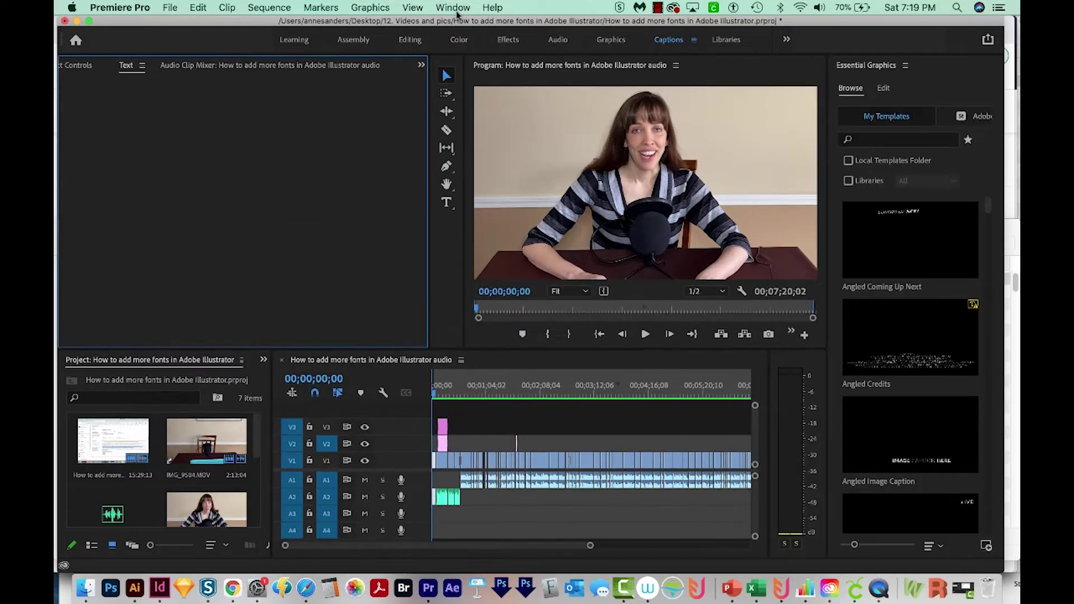
click(454, 7)
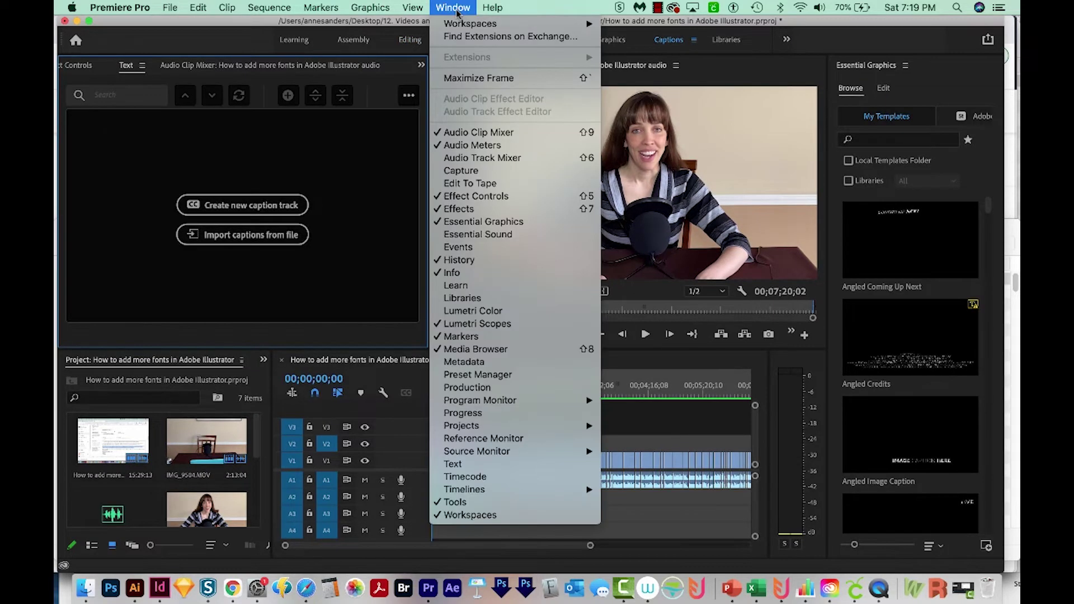
mouse_move(471, 24)
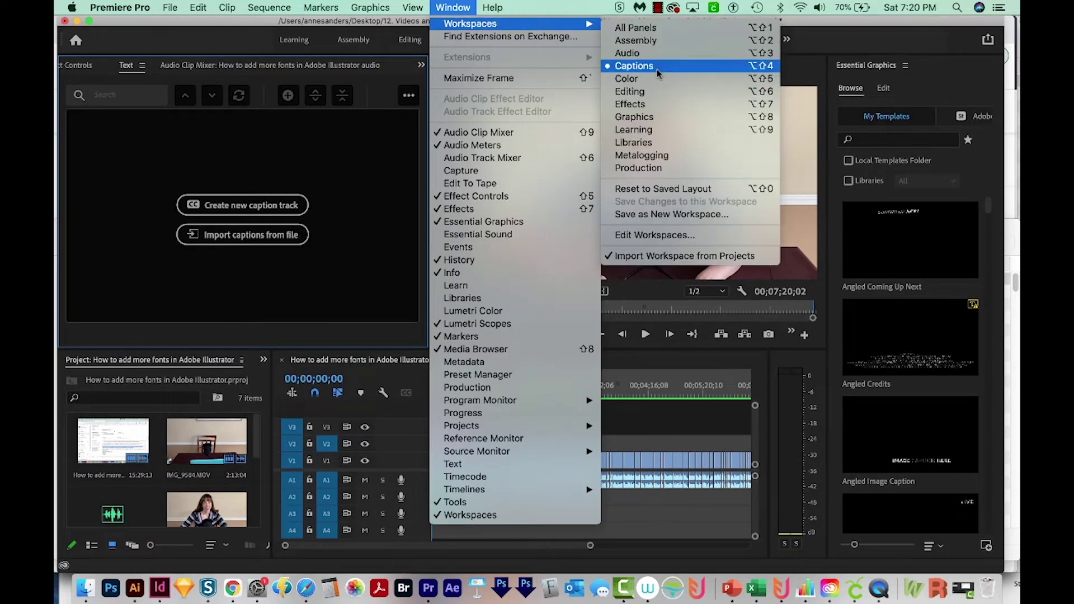
click(663, 66)
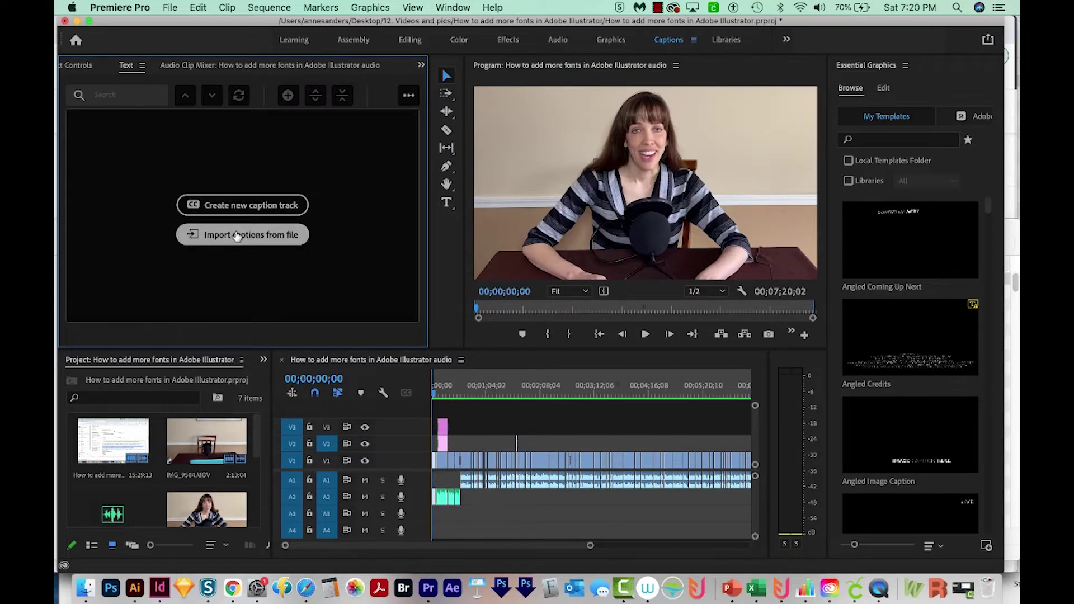
Import captions.srt as a new caption track in Subtitle format
click(239, 237)
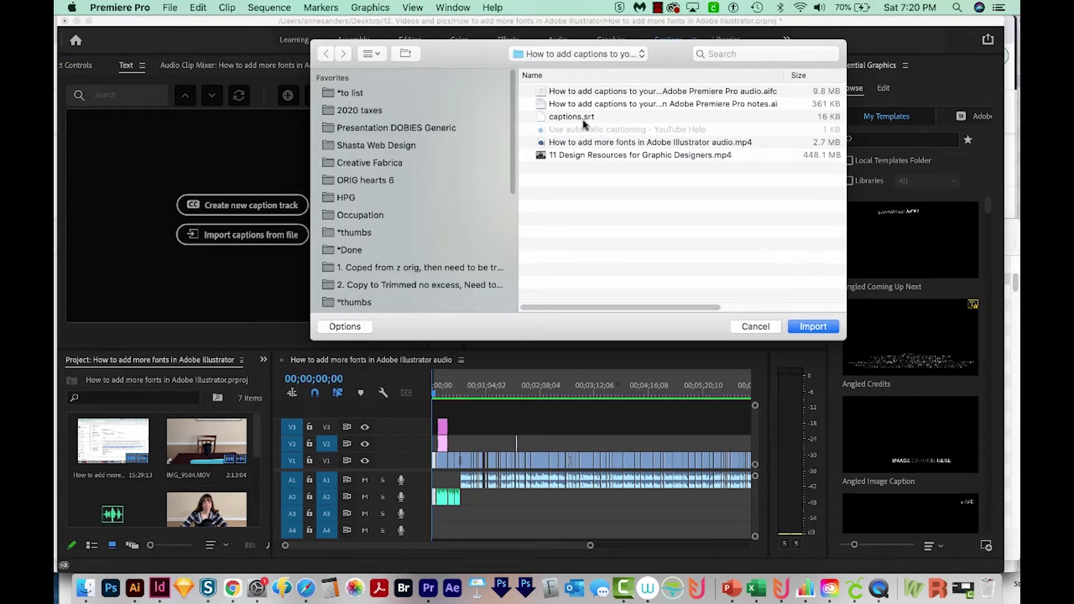
click(585, 120)
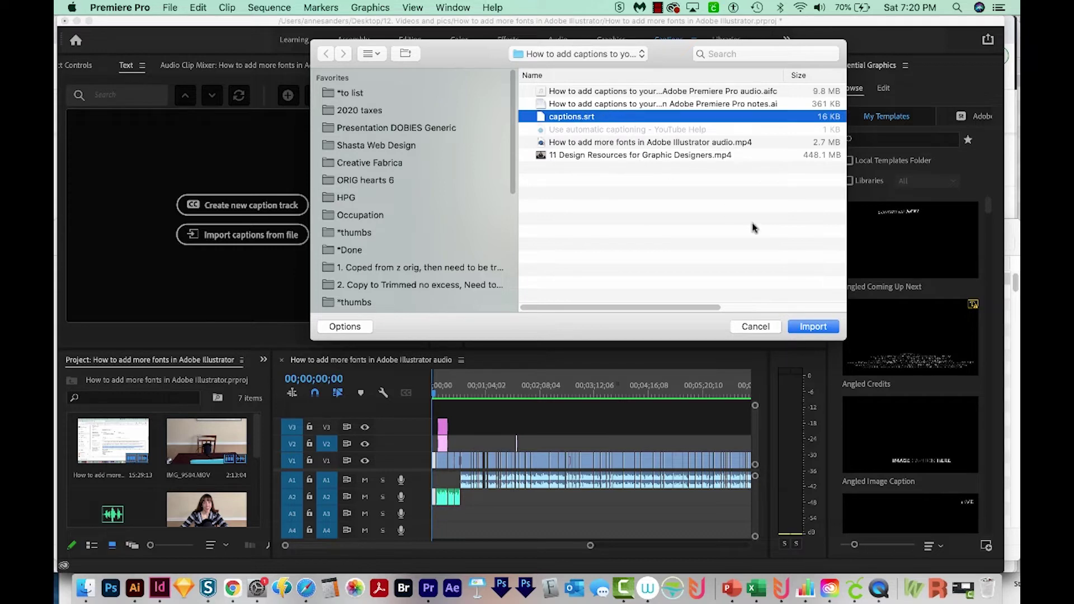
click(814, 326)
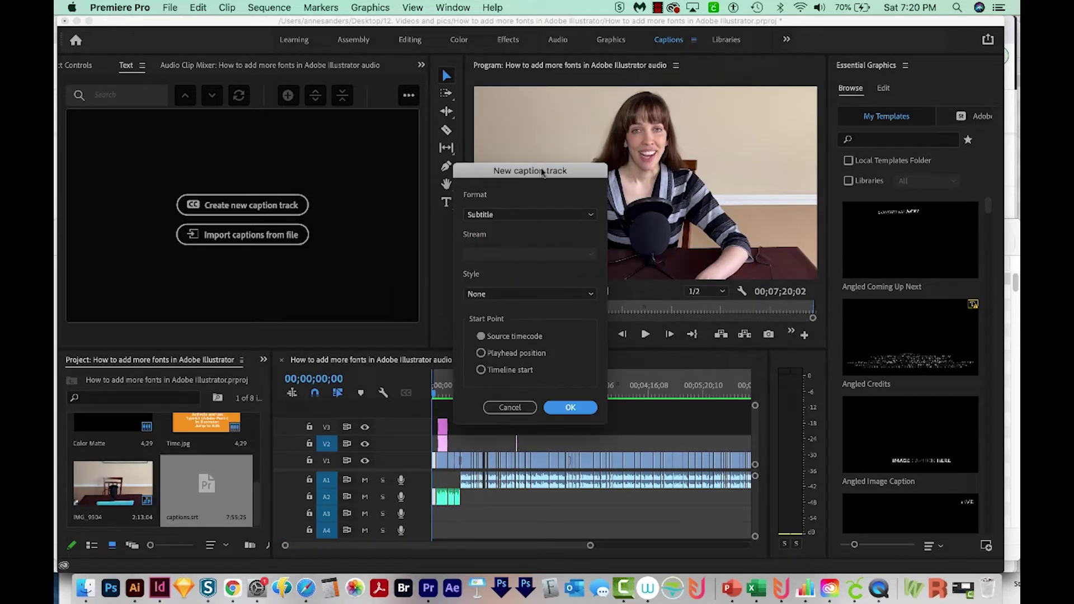
drag(526, 172, 537, 140)
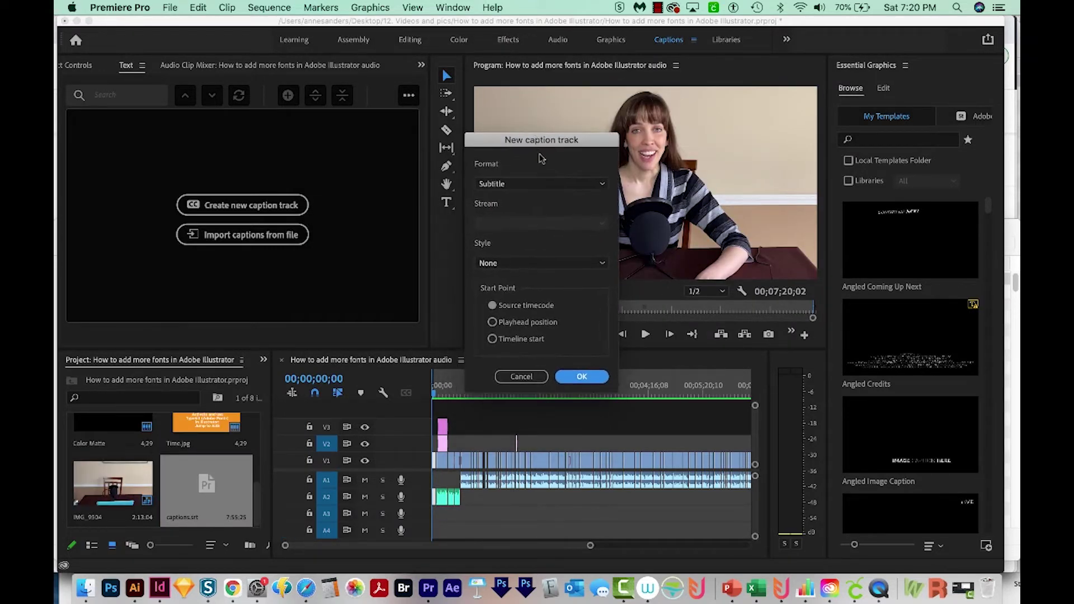
click(548, 190)
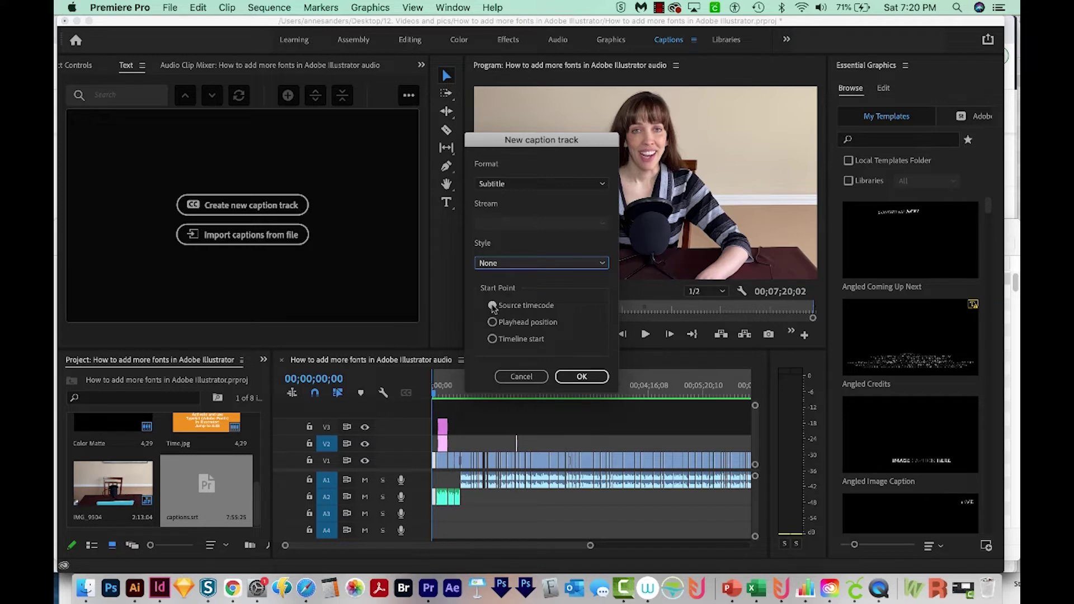
click(582, 376)
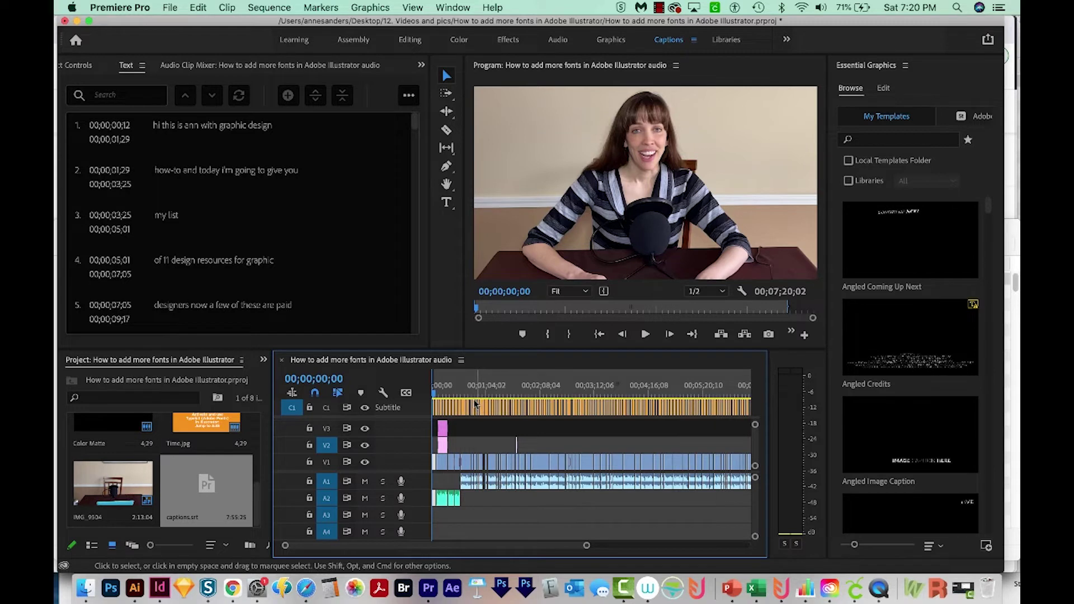
drag(587, 546, 445, 554)
Zoom into the caption clips, scrub through the opening captions, and select the first caption
click(461, 385)
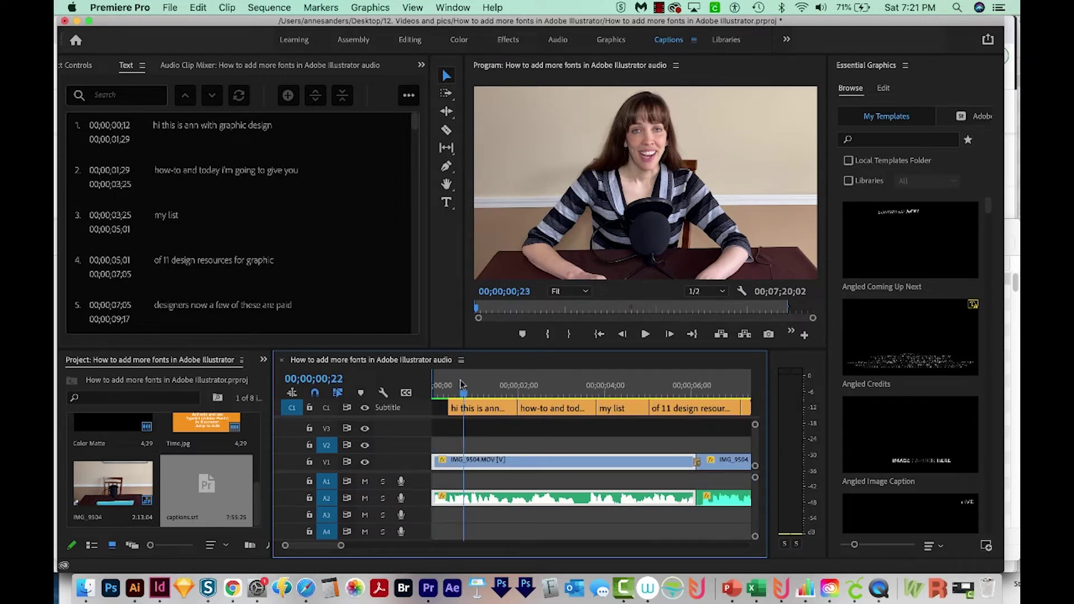
drag(461, 385, 506, 379)
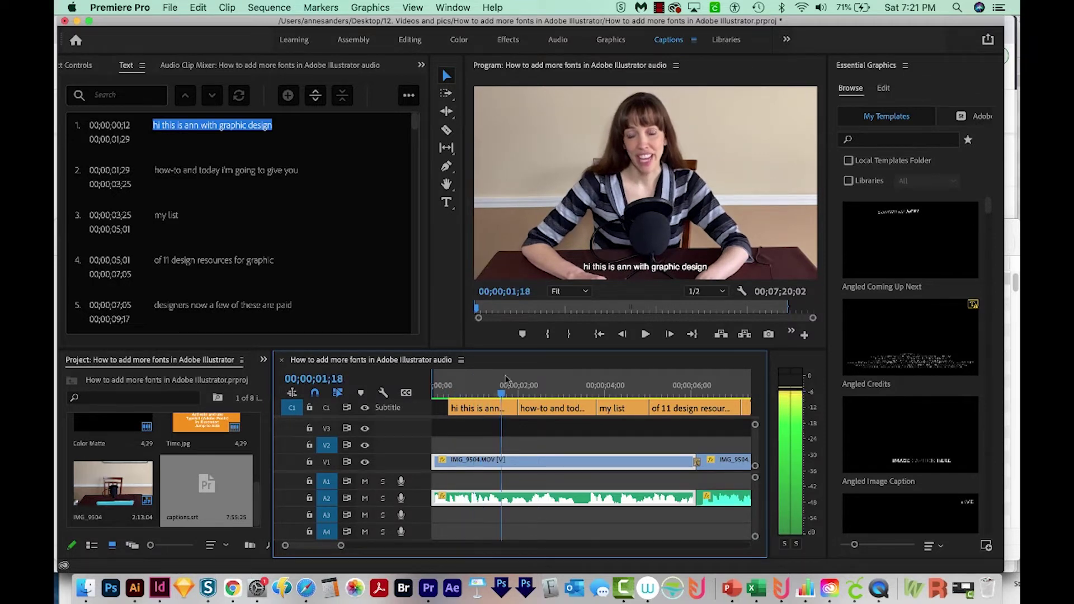
drag(506, 379, 546, 383)
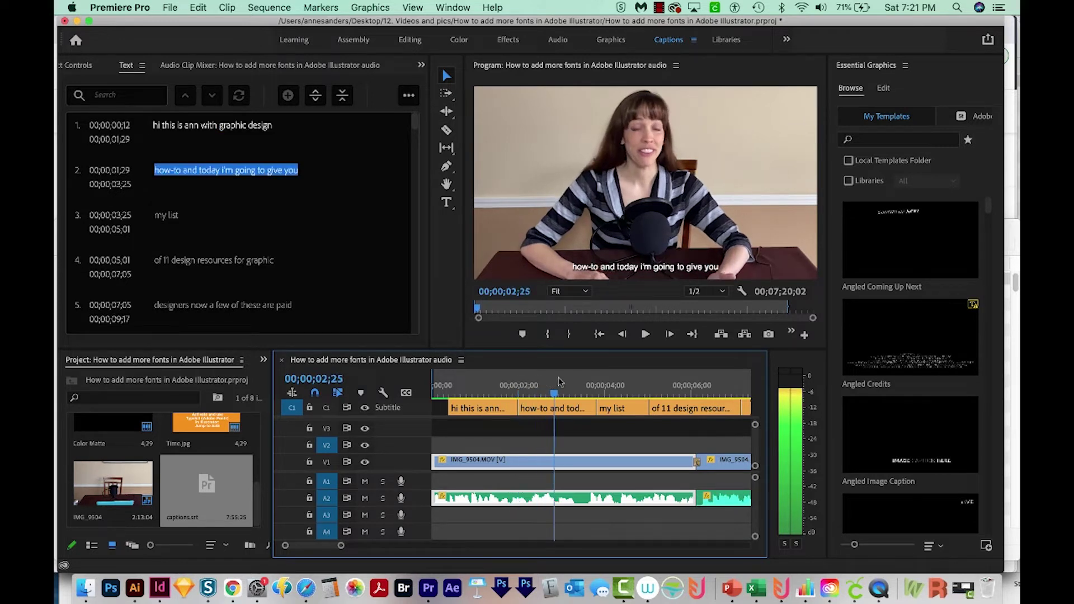
click(206, 128)
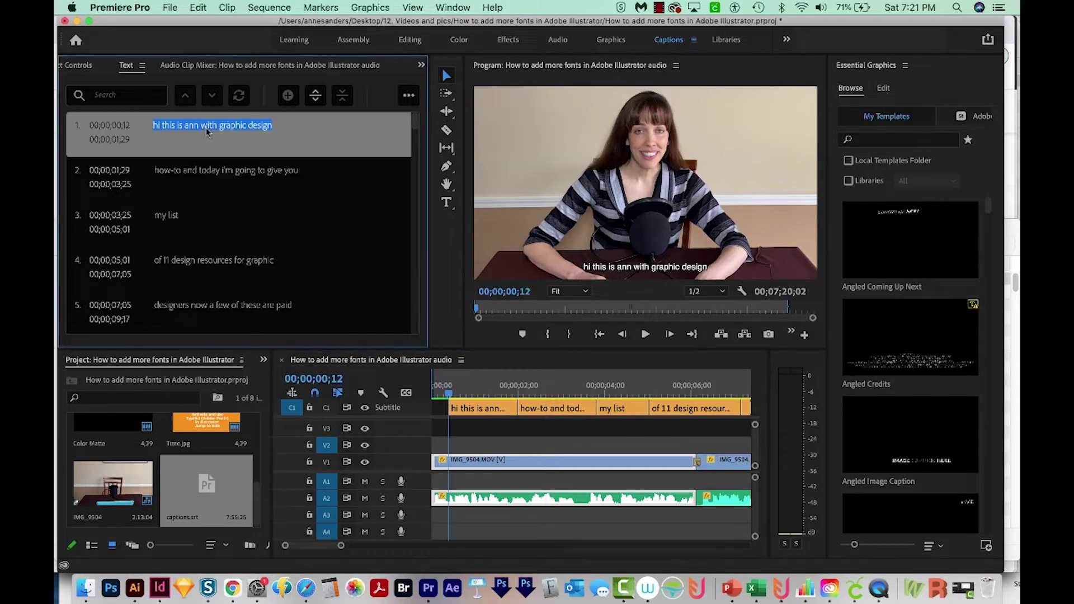
Rewrite the wording of the first caption
click(156, 128)
key(BackSpace)
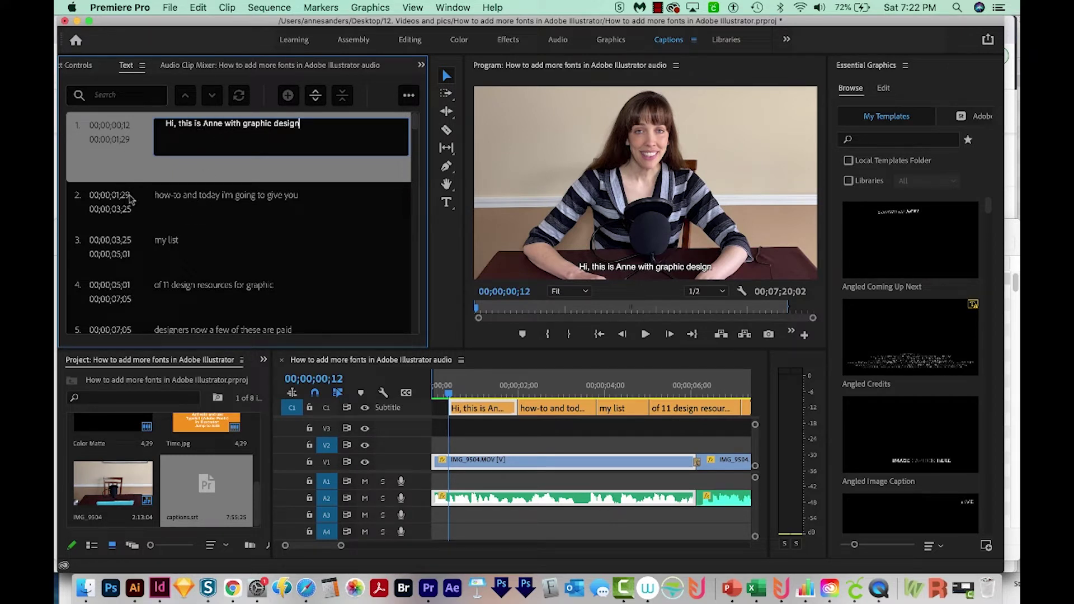
click(130, 139)
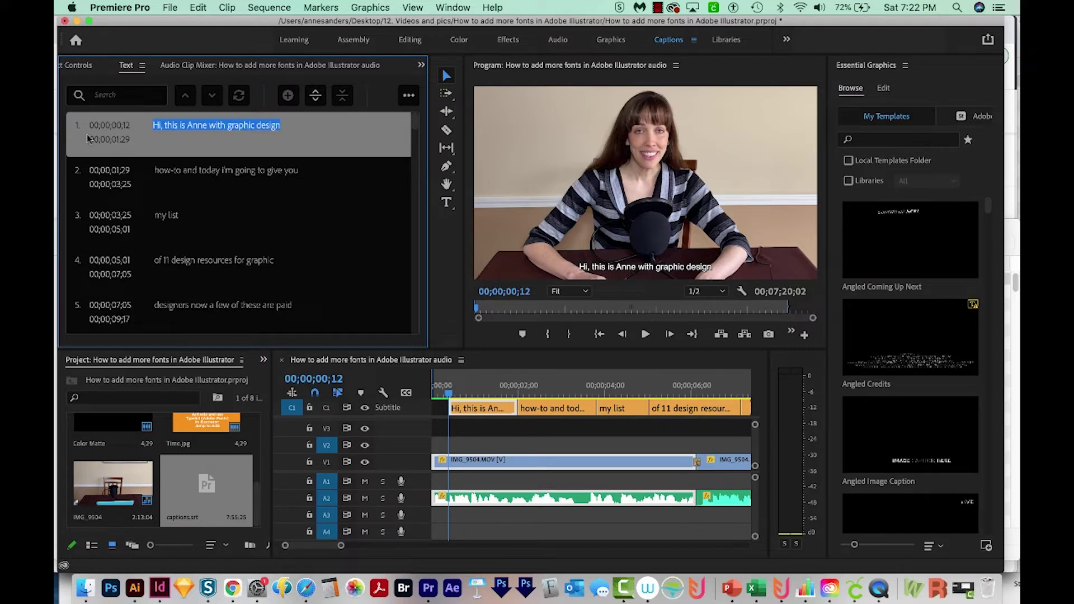
Merge captions 1 and 2, then select caption 3, 'of 11 design resources for graphic'
shift+click(102, 180)
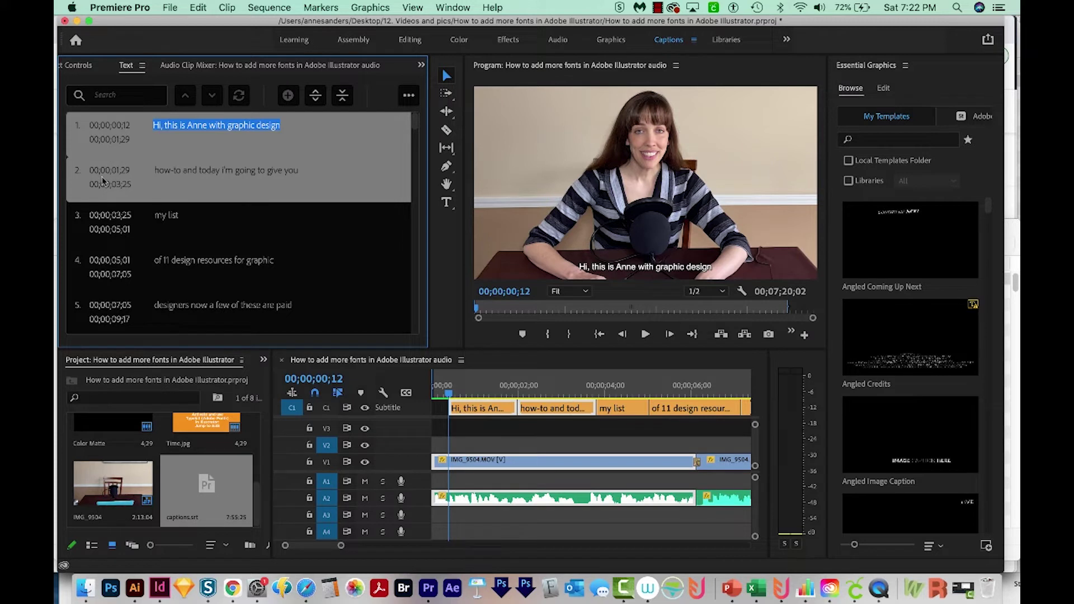
click(344, 96)
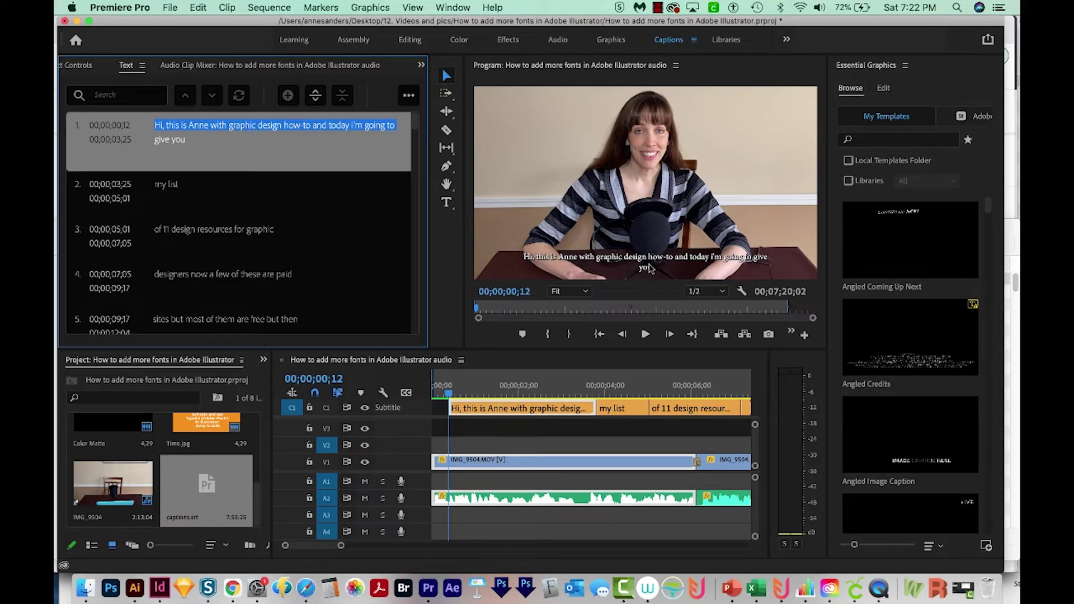
click(207, 198)
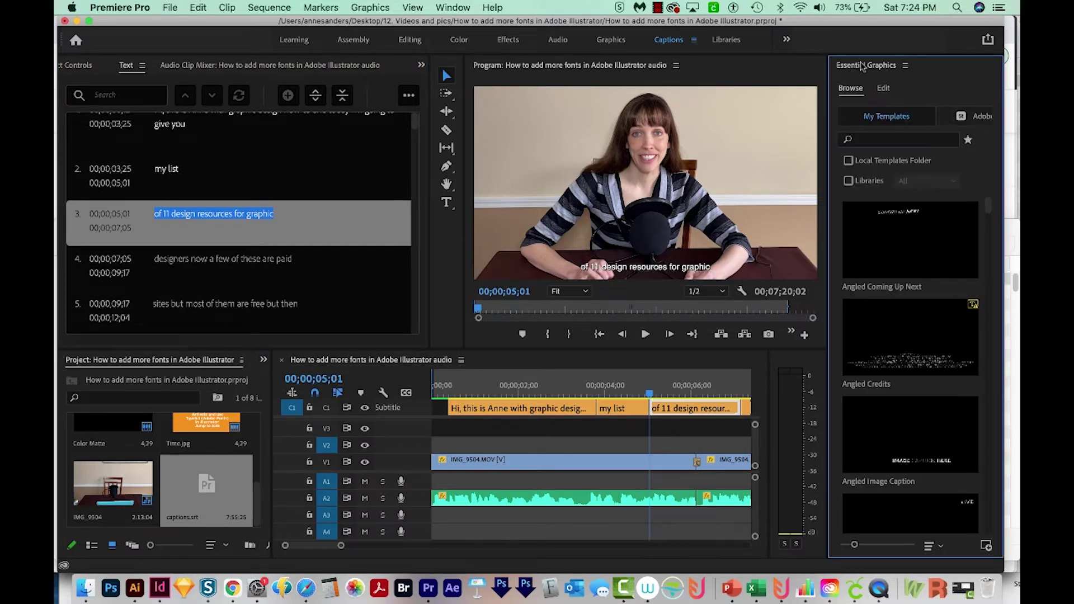
Move the caption to the top-left zone, keeping centred alignment and normal case
click(884, 89)
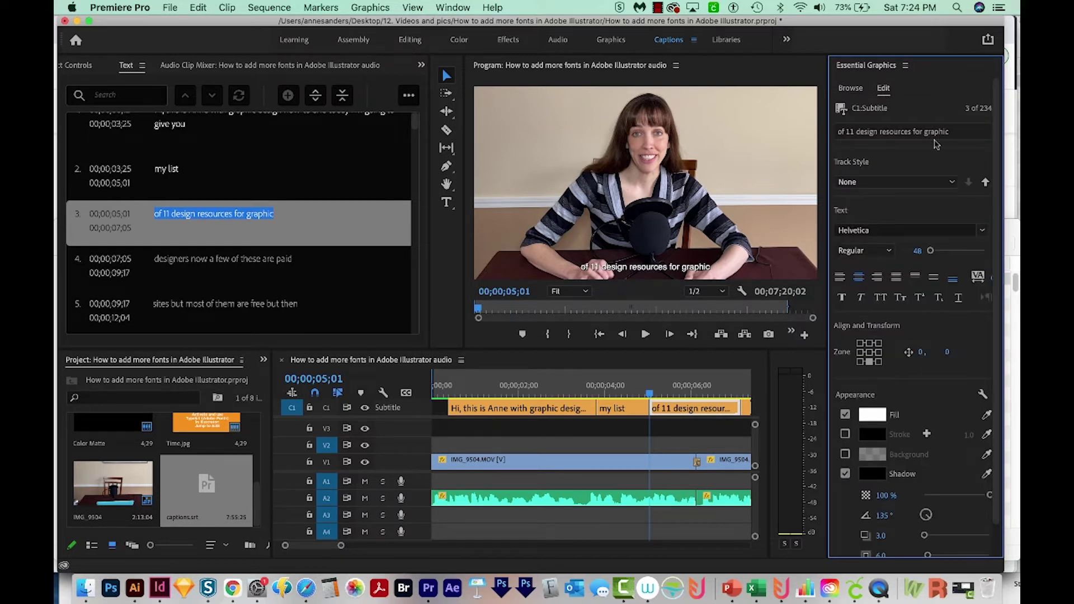
click(839, 276)
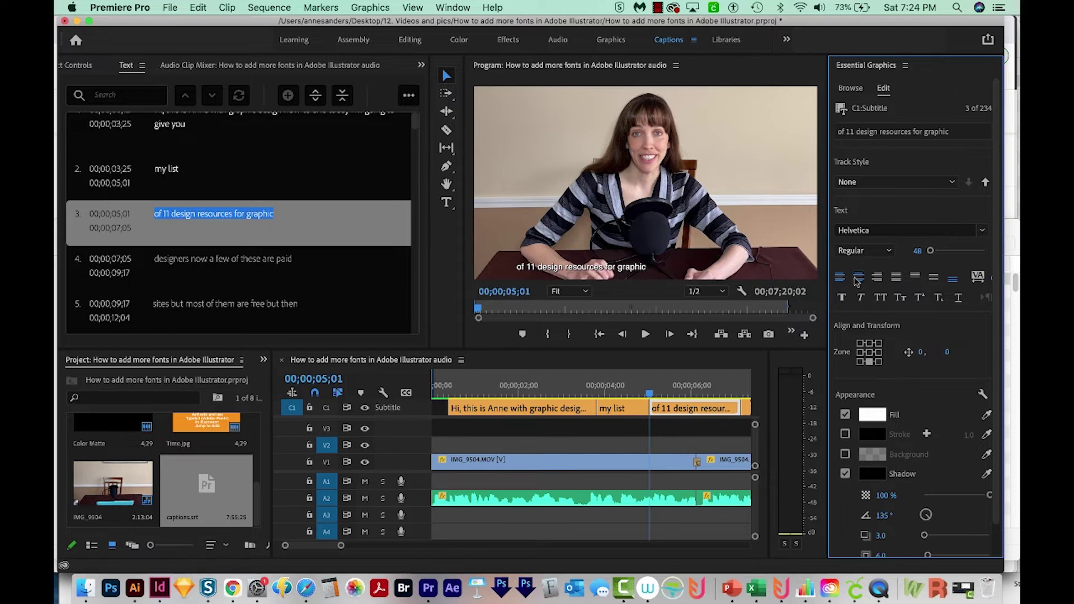
click(859, 276)
click(883, 300)
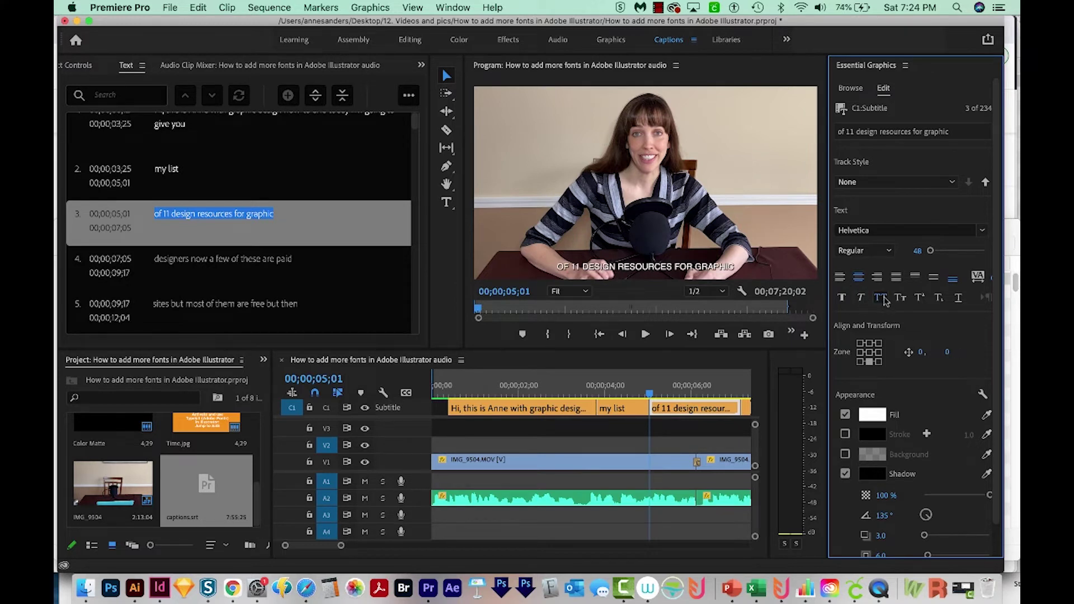
click(883, 300)
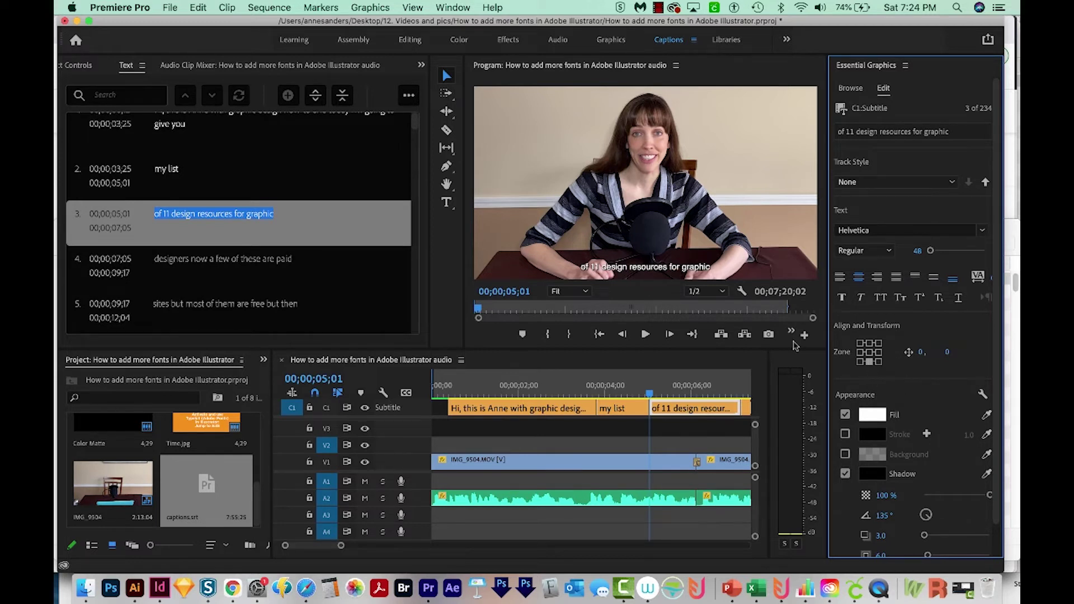
click(861, 344)
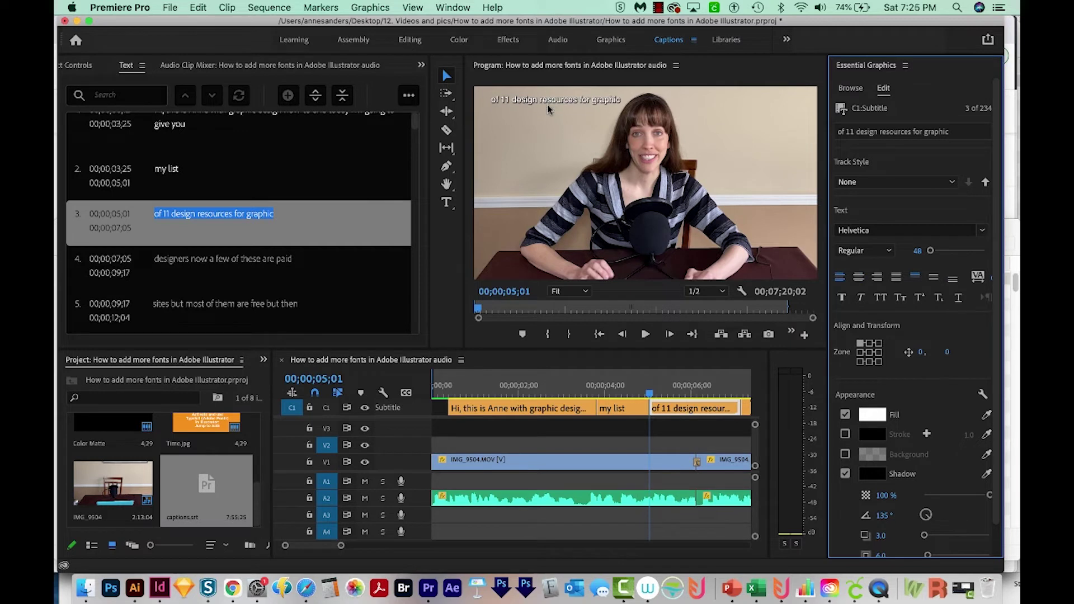
Give the caption a bright green fill and raise its font size to 73
click(879, 416)
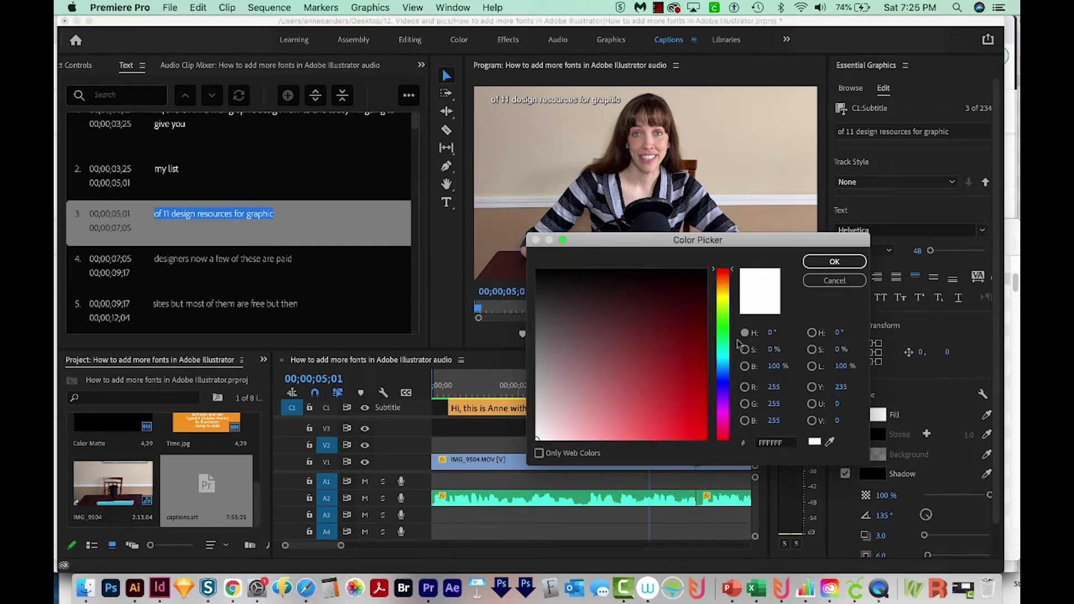
drag(724, 325, 722, 385)
click(704, 439)
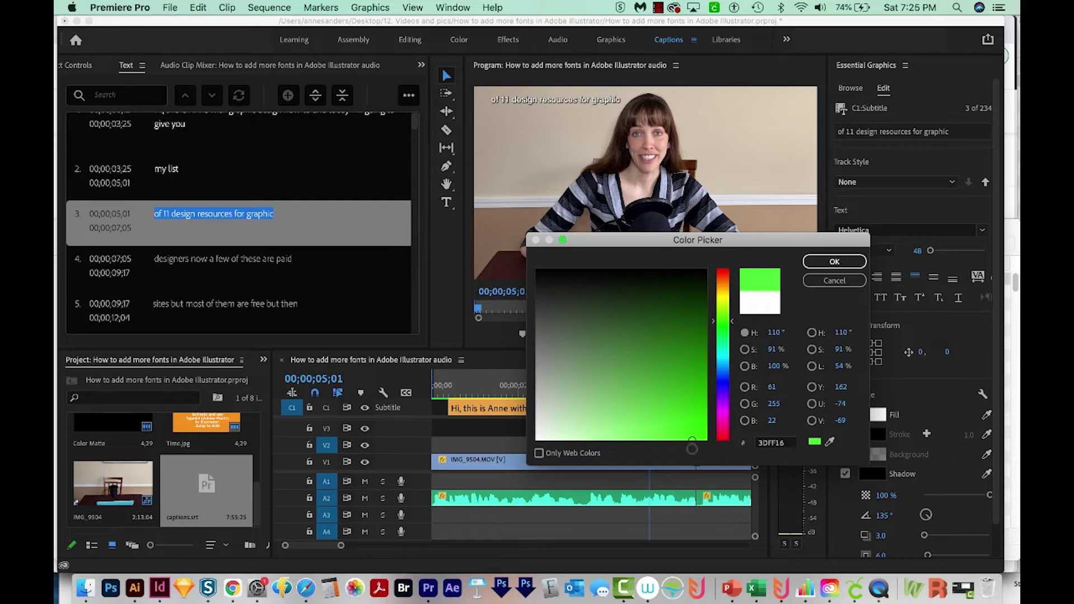
click(835, 262)
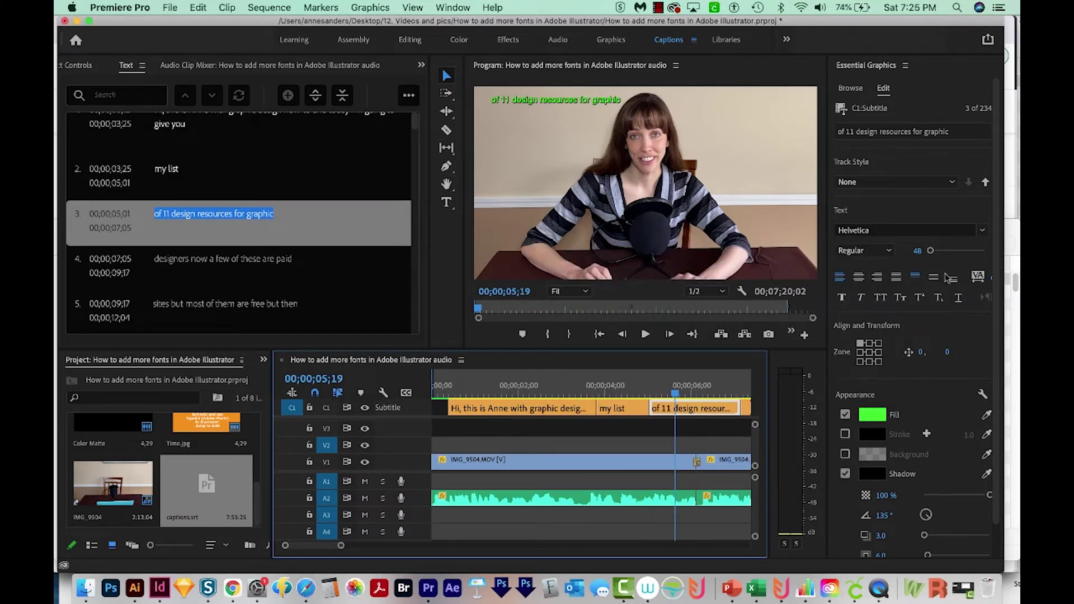
drag(931, 250, 931, 250)
scroll(848, 445, down, 1)
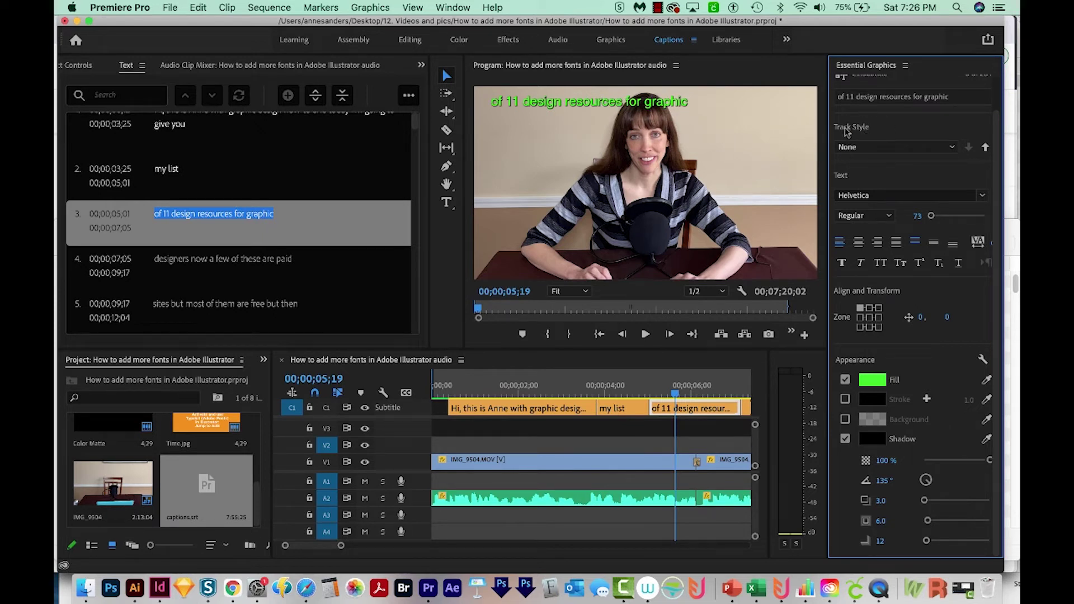
Save the current caption look as a new track style named Green
click(894, 147)
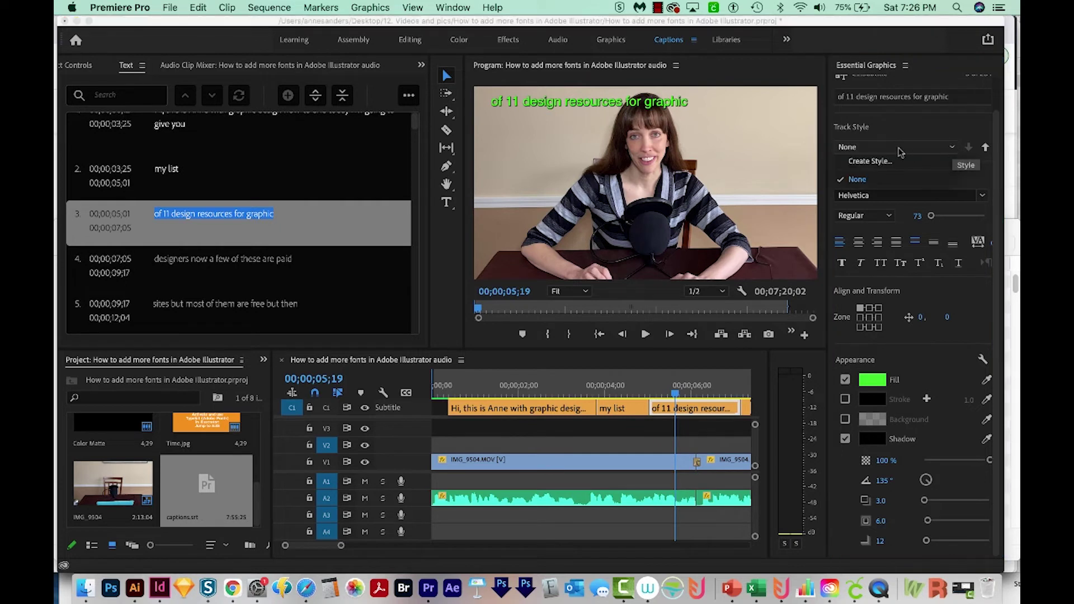
click(887, 162)
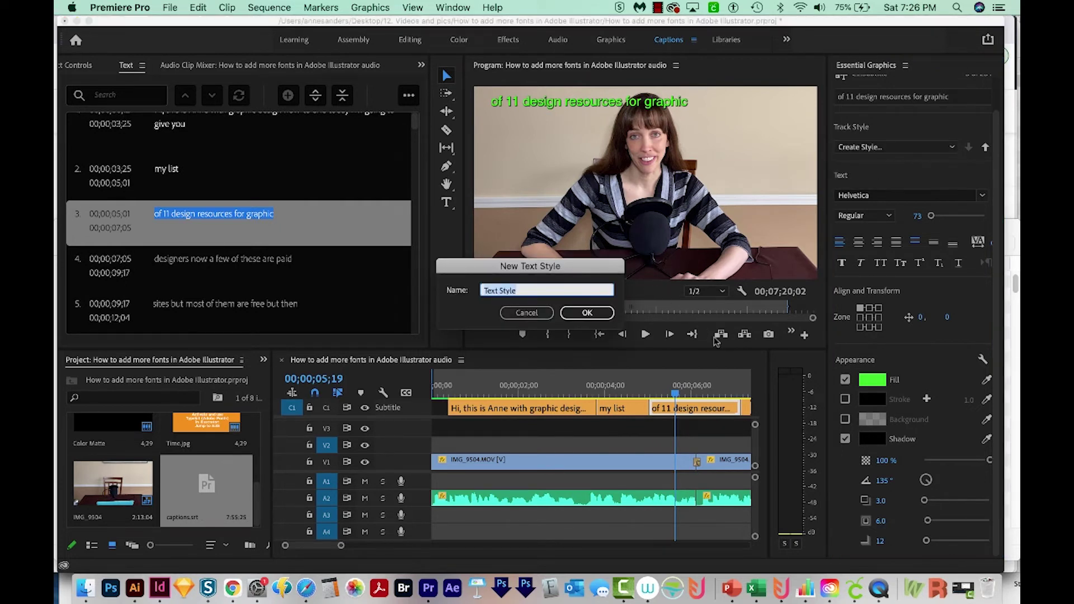
text(Green)
key(Return)
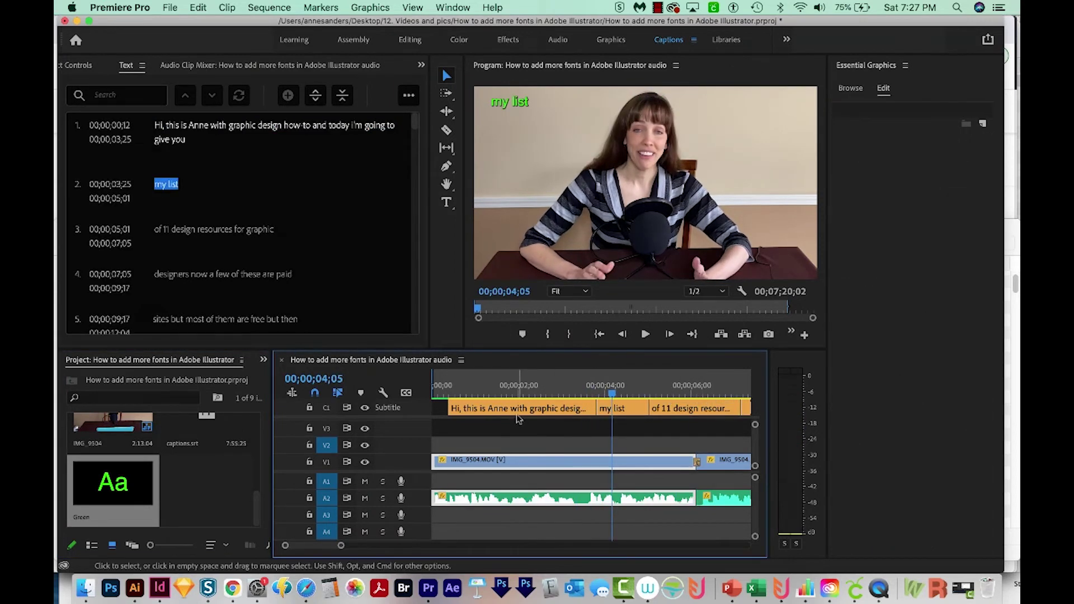
Apply Green to the 'my list' caption and push it to all captions on the track
click(598, 410)
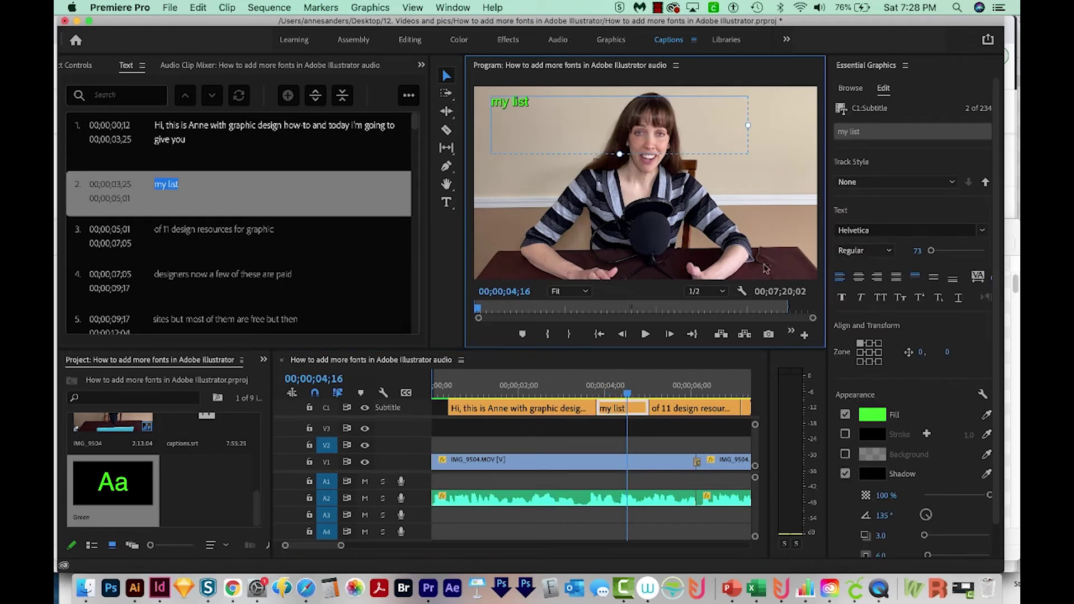
click(906, 183)
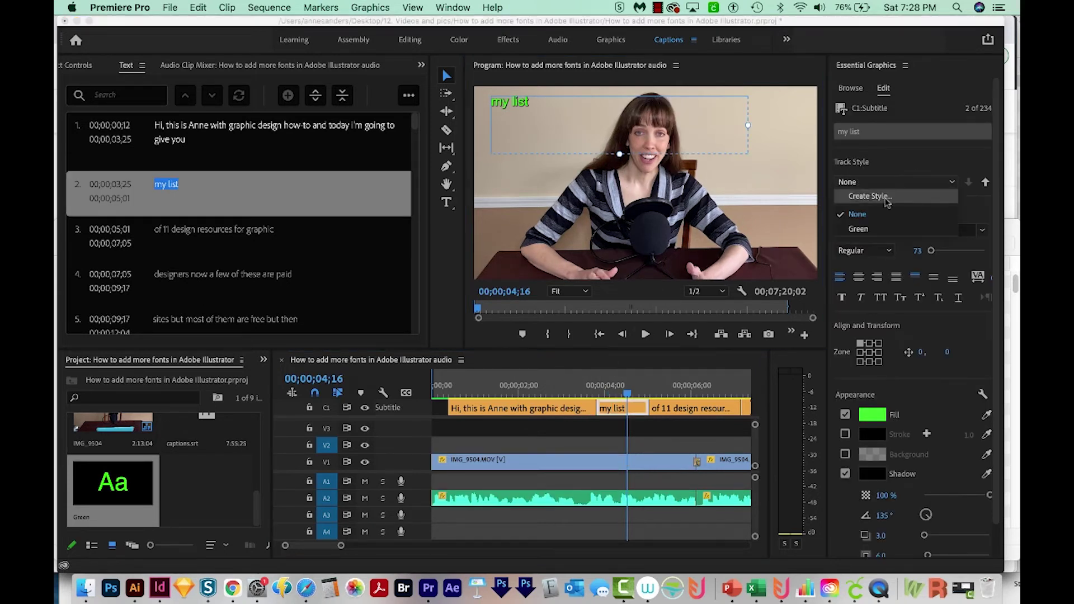
click(879, 235)
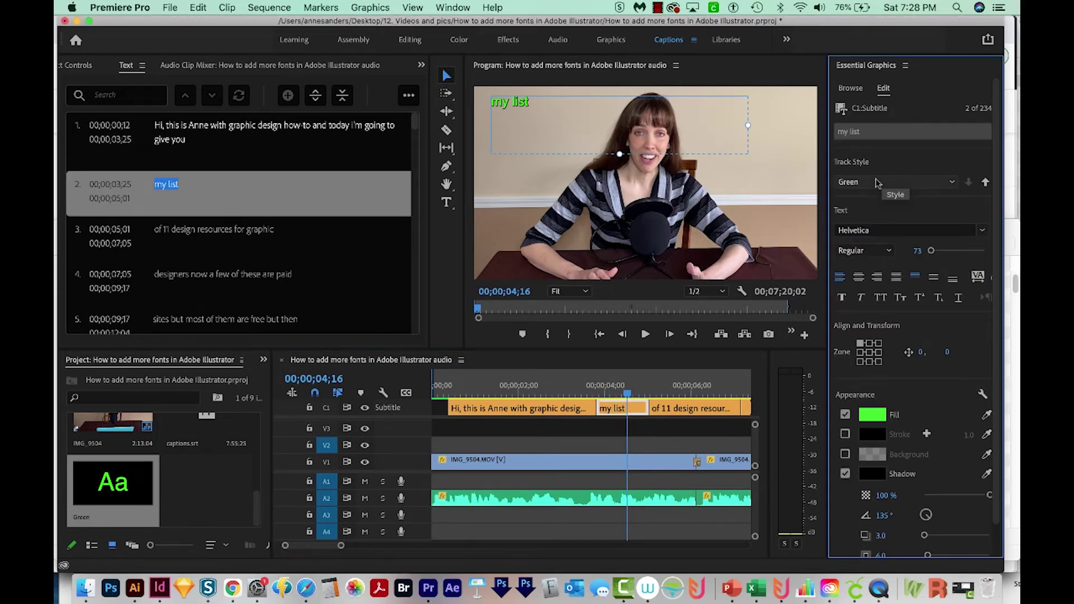
click(987, 183)
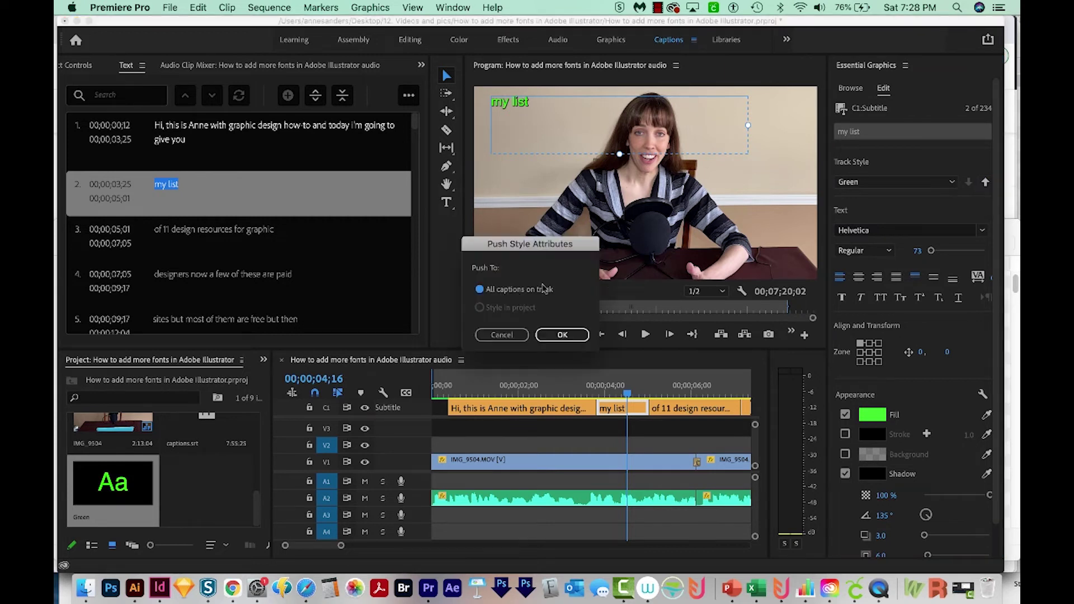
click(563, 335)
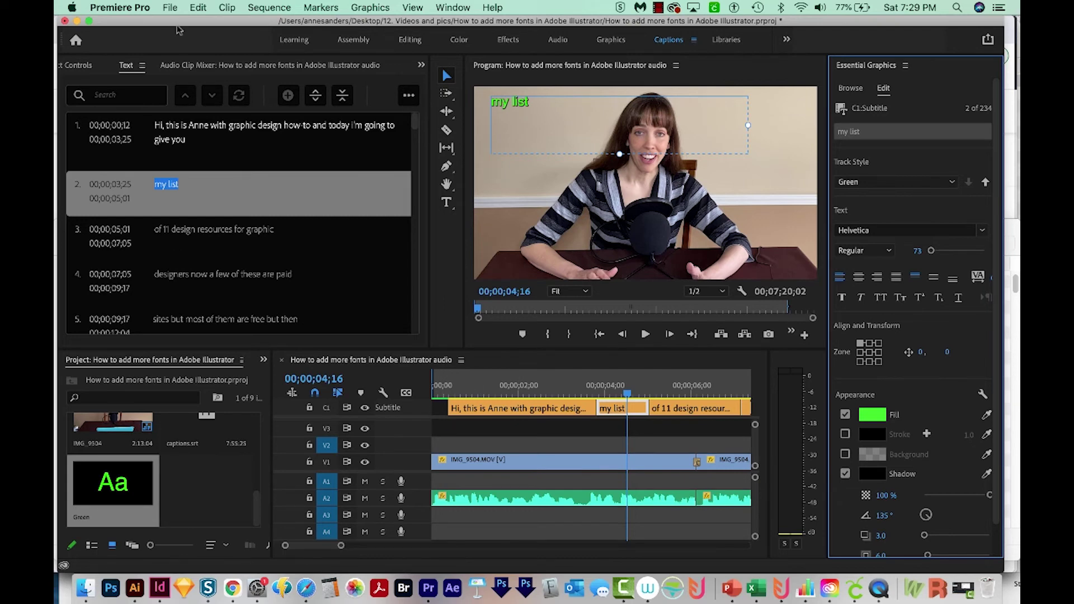
click(172, 7)
mouse_move(185, 378)
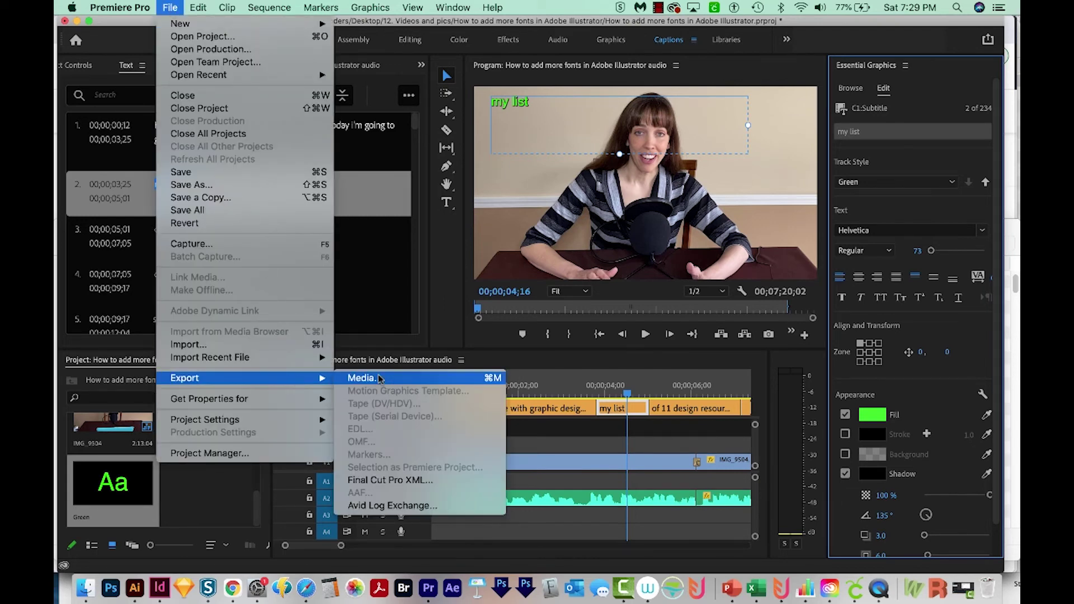
In Export Media's Captions tab, keep Export Options set to Burn Captions Into Video
click(378, 380)
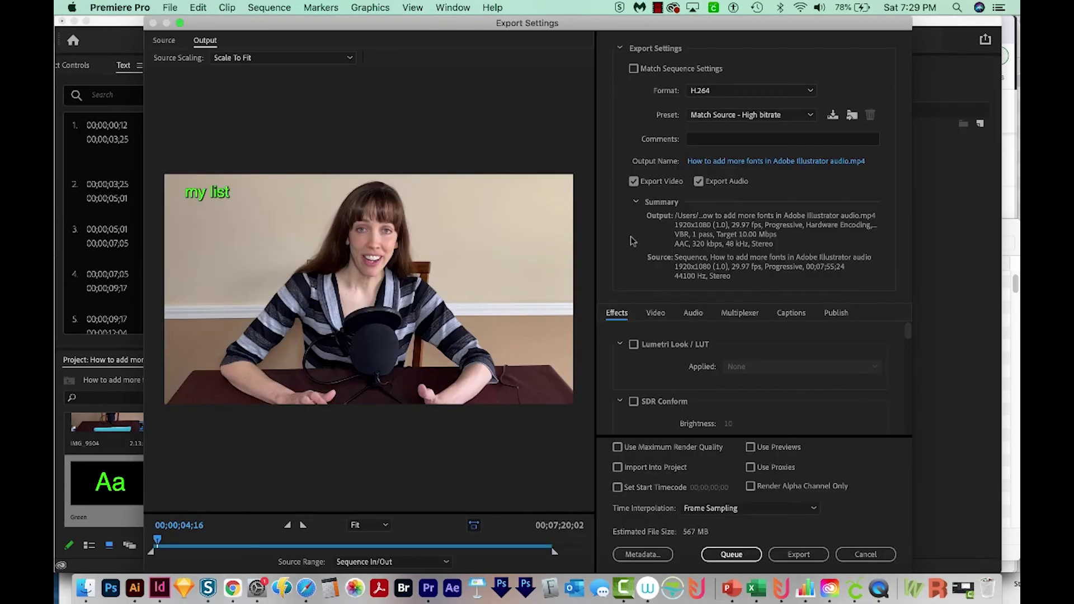
click(792, 317)
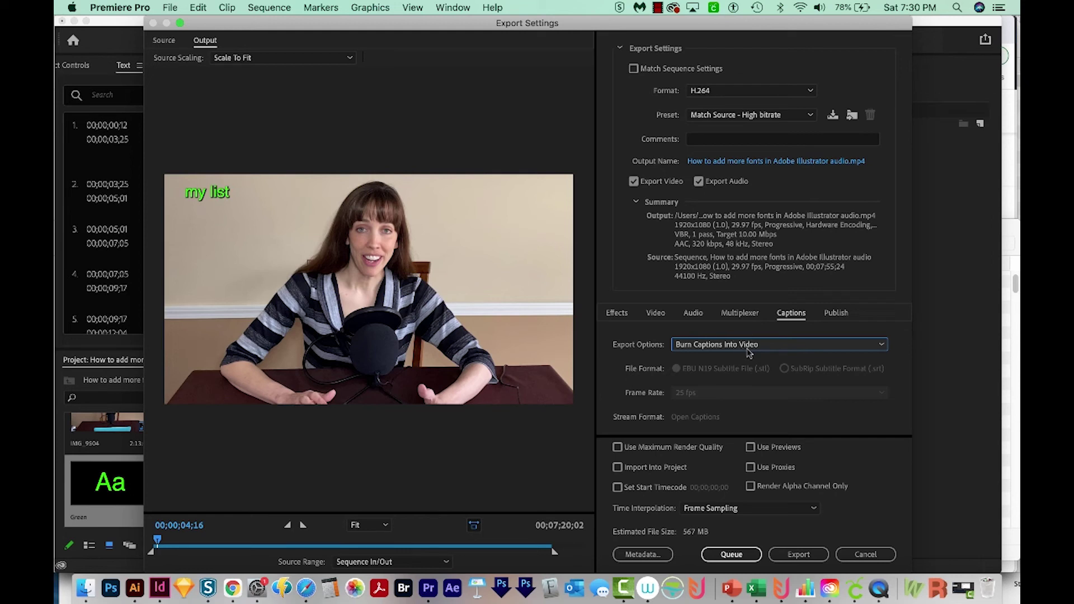
click(742, 348)
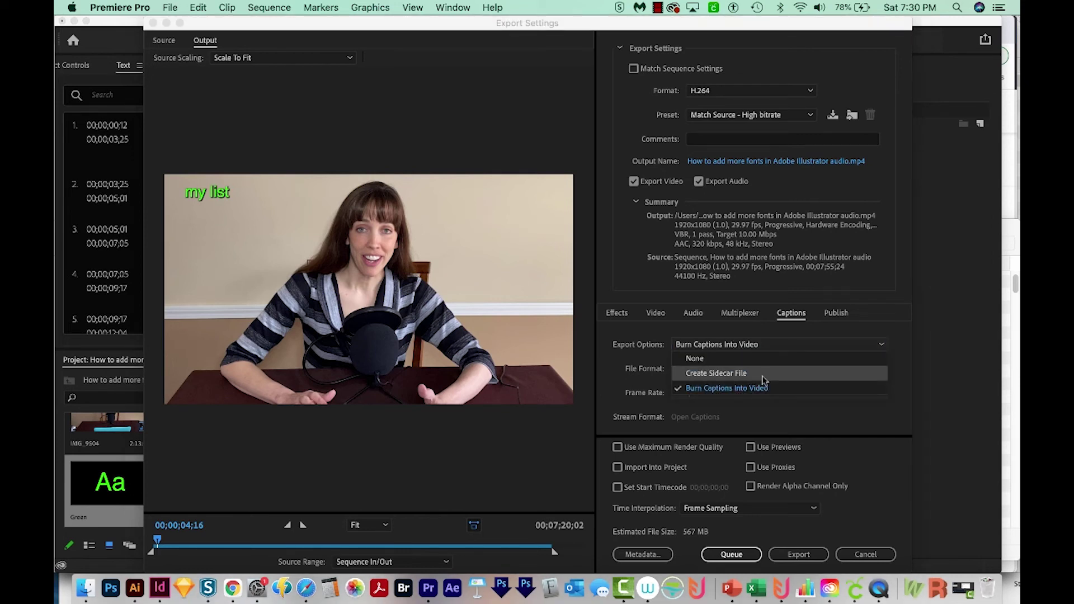
click(241, 221)
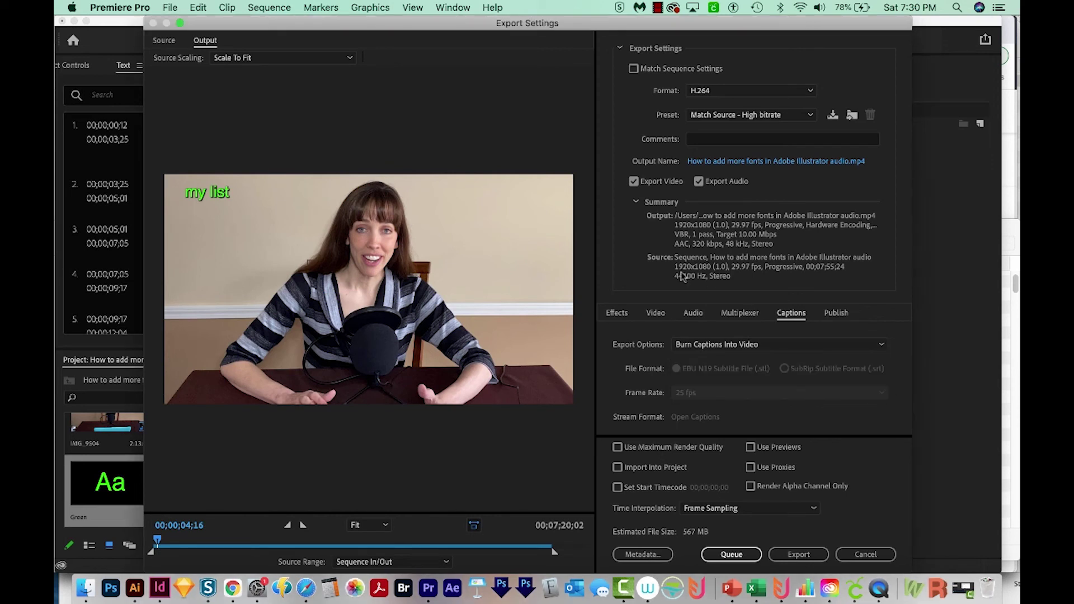